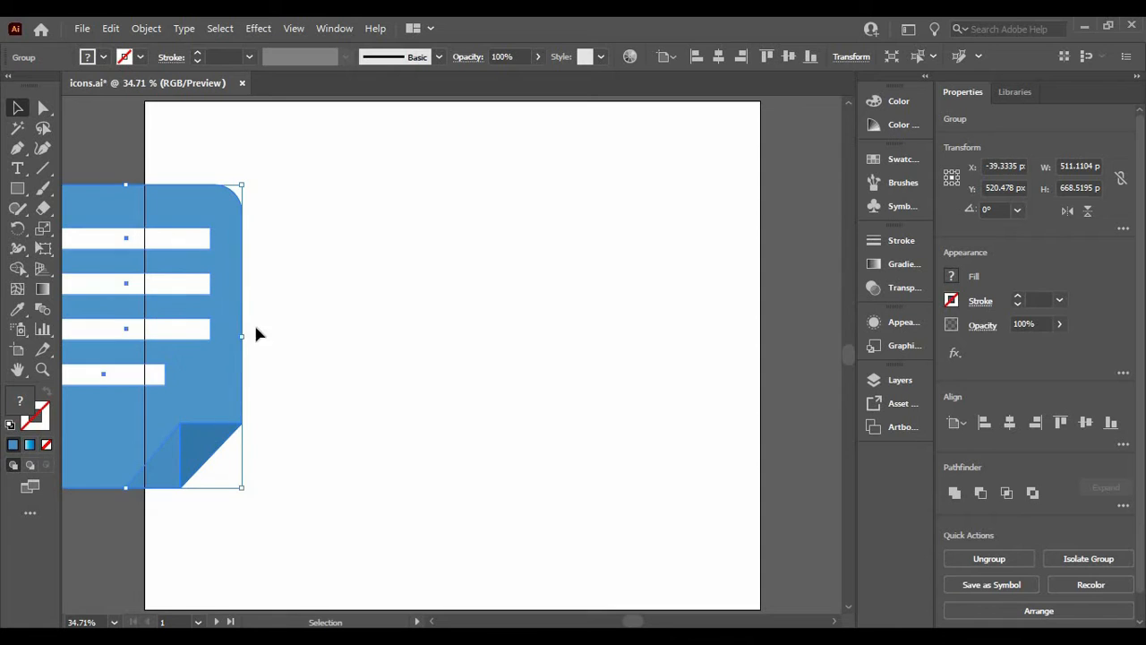
# Move the reference document icon fully into view and draw a rectangle about 487 by 669 px beside it, aligned to its height.
pyautogui.moveTo(230, 333); pyautogui.dragTo(294, 333)
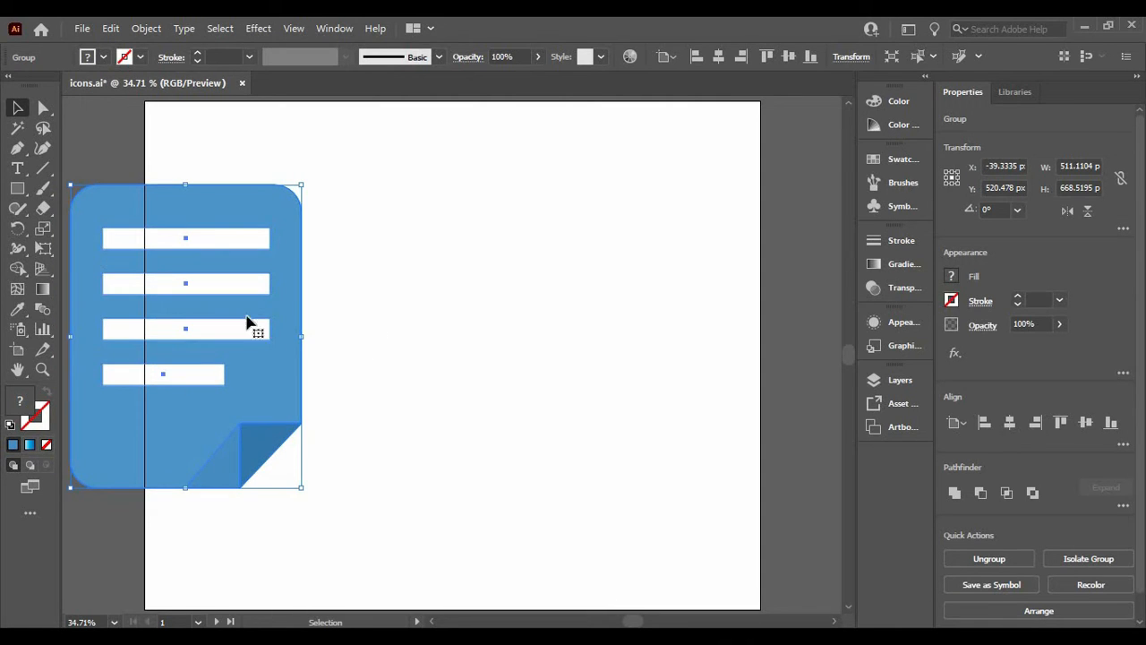
pyautogui.click(17, 190)
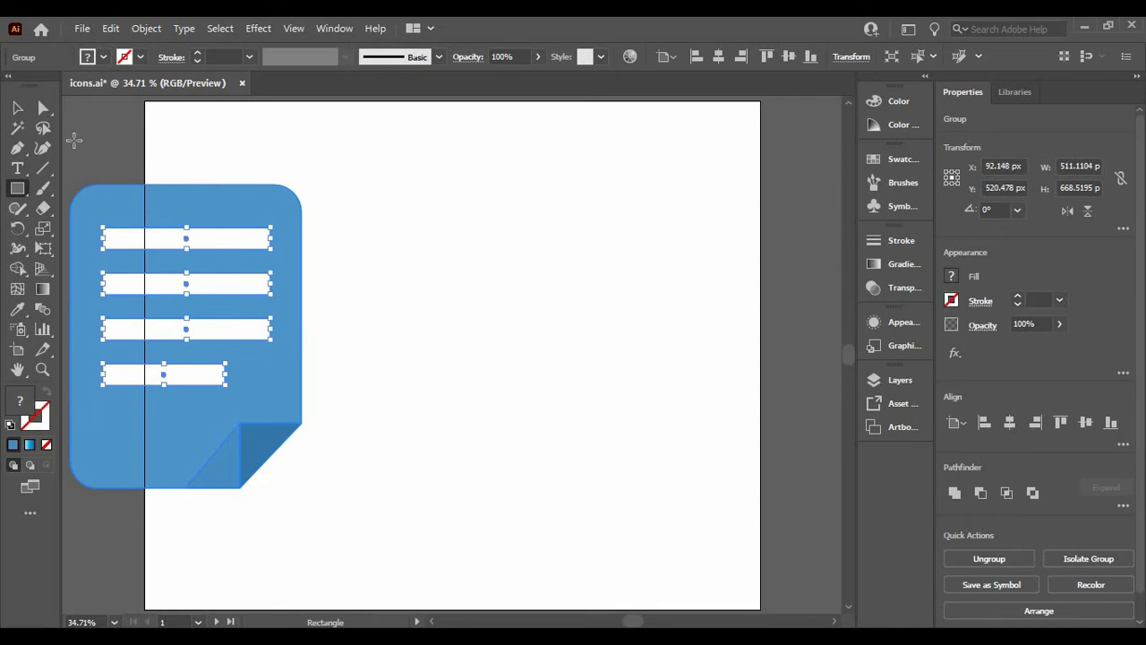
pyautogui.moveTo(341, 185); pyautogui.dragTo(561, 487)
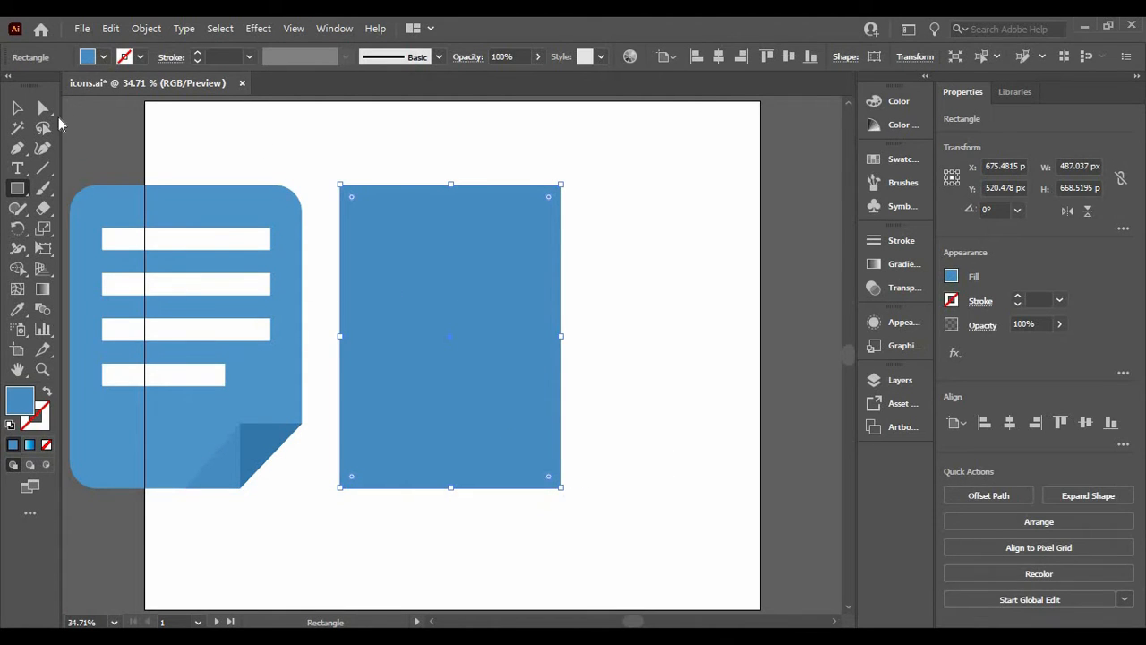
# Round all four corners of the new rectangle similarly to the reference icon's corners.
pyautogui.click(42, 110)
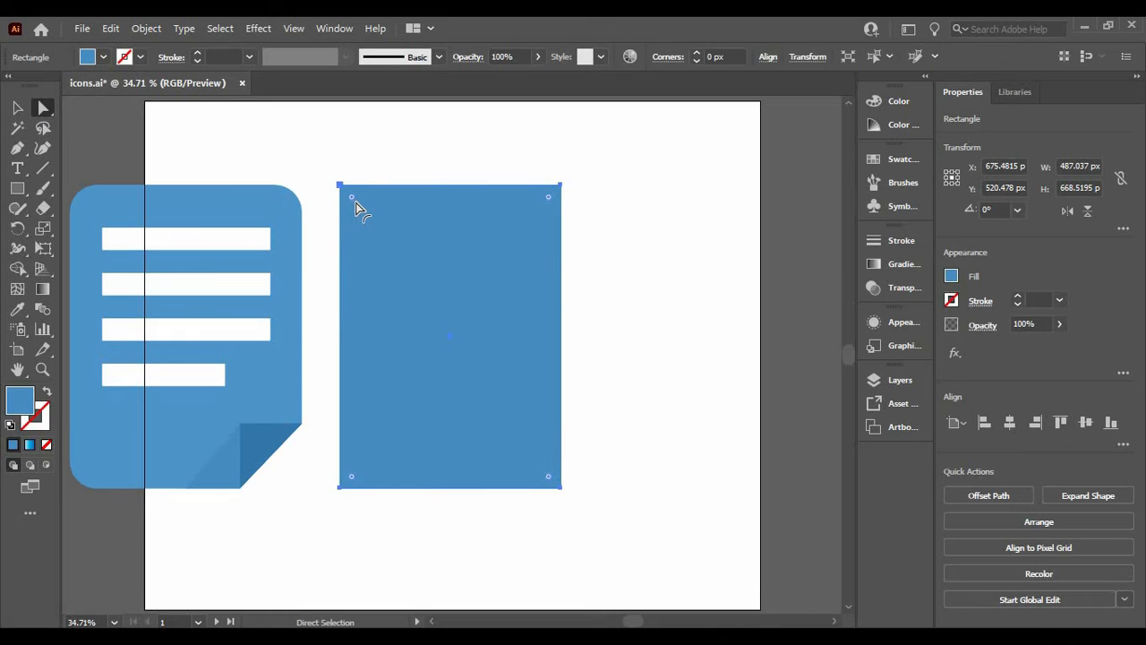
pyautogui.moveTo(355, 202); pyautogui.dragTo(376, 223)
pyautogui.click(686, 297)
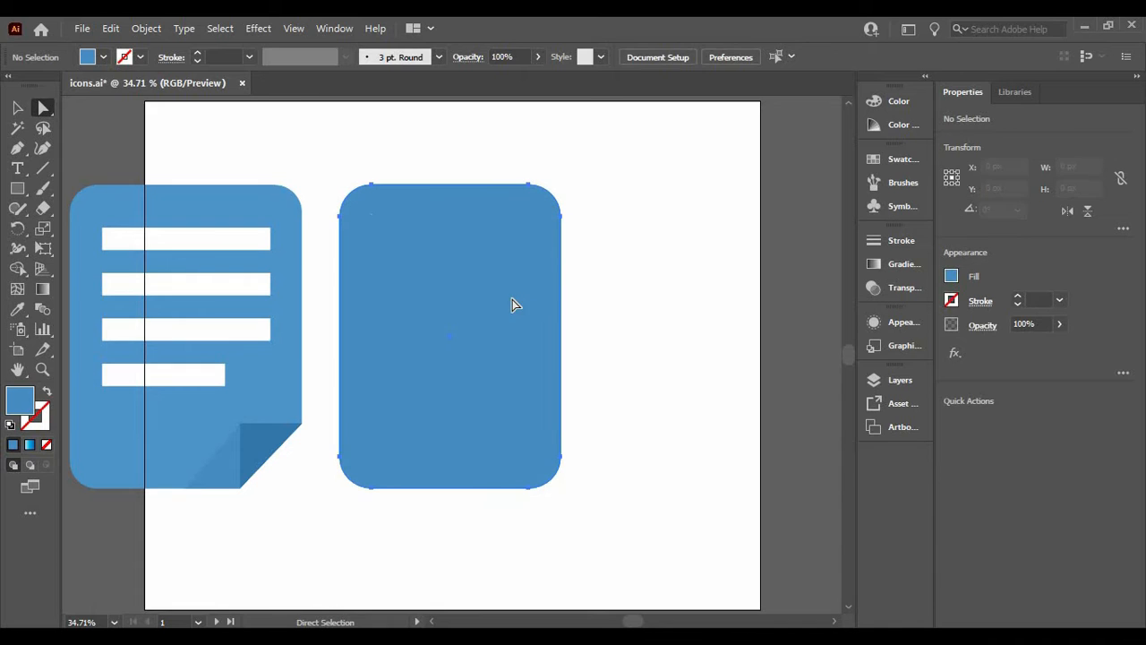
# Match the rounded rectangle's fill to the reference icon's light blue page color using the Eyedropper.
pyautogui.click(513, 304)
pyautogui.press('i')
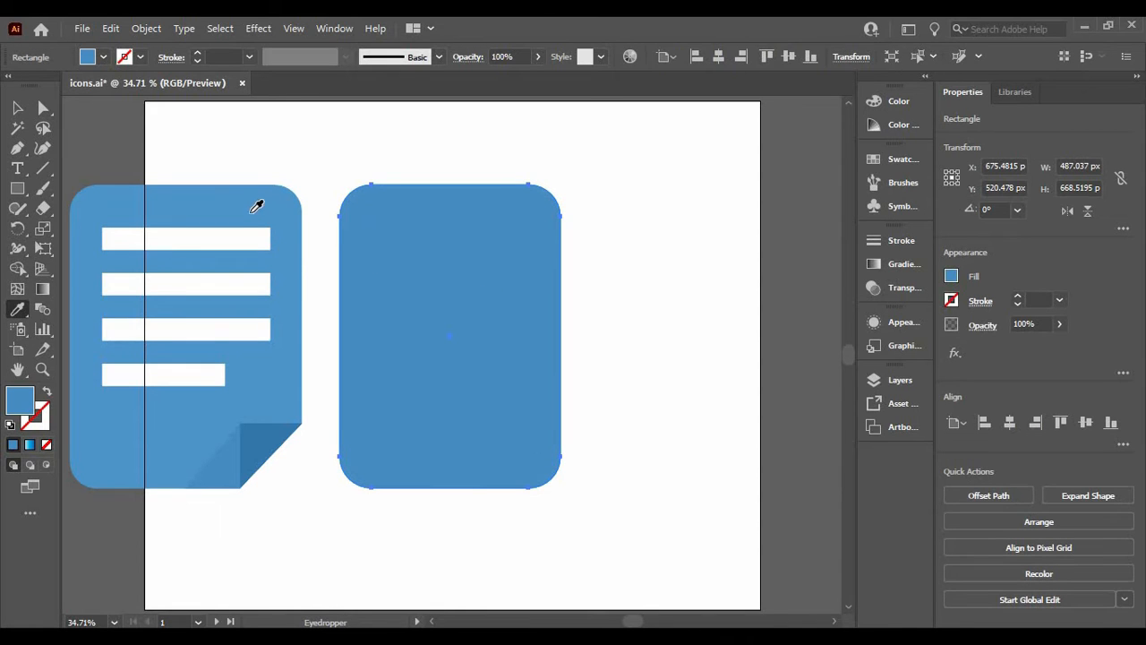
pyautogui.click(16, 108)
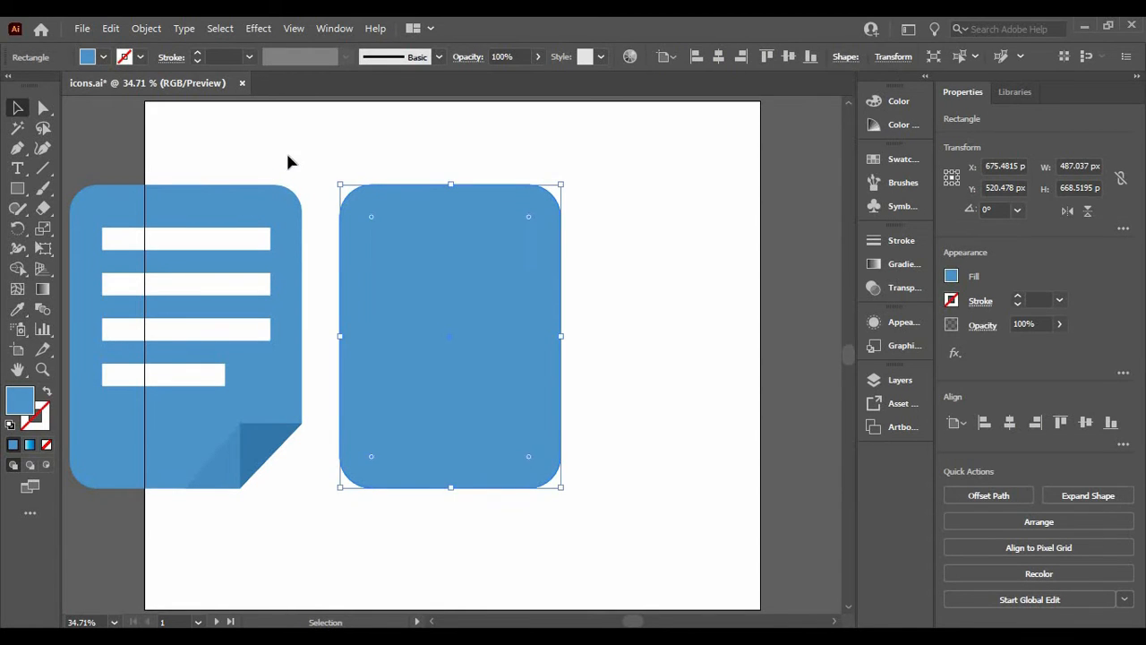
pyautogui.click(286, 154)
pyautogui.click(430, 346)
pyautogui.click(17, 148)
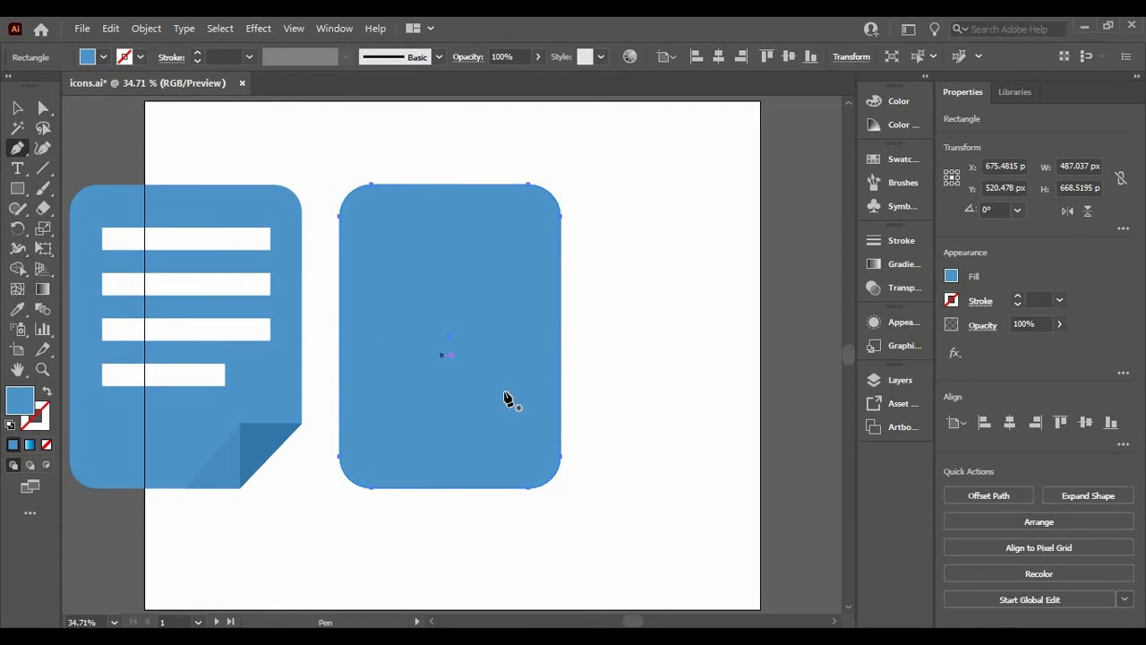
pyautogui.click(560, 423)
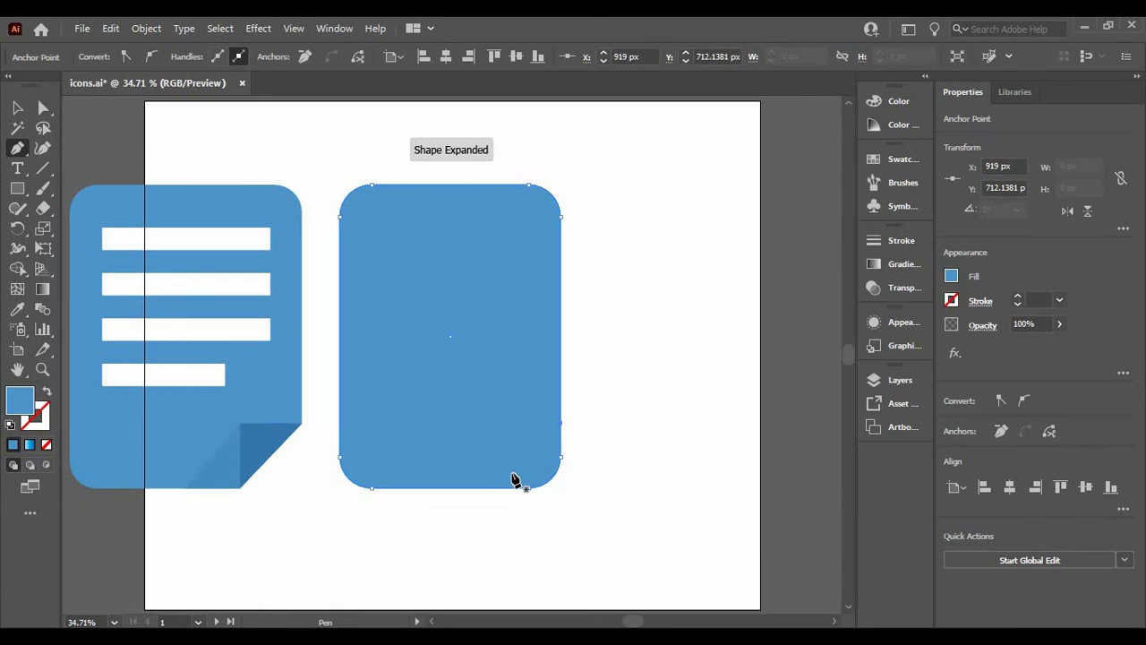
pyautogui.hotkey('ctrl', 'z')
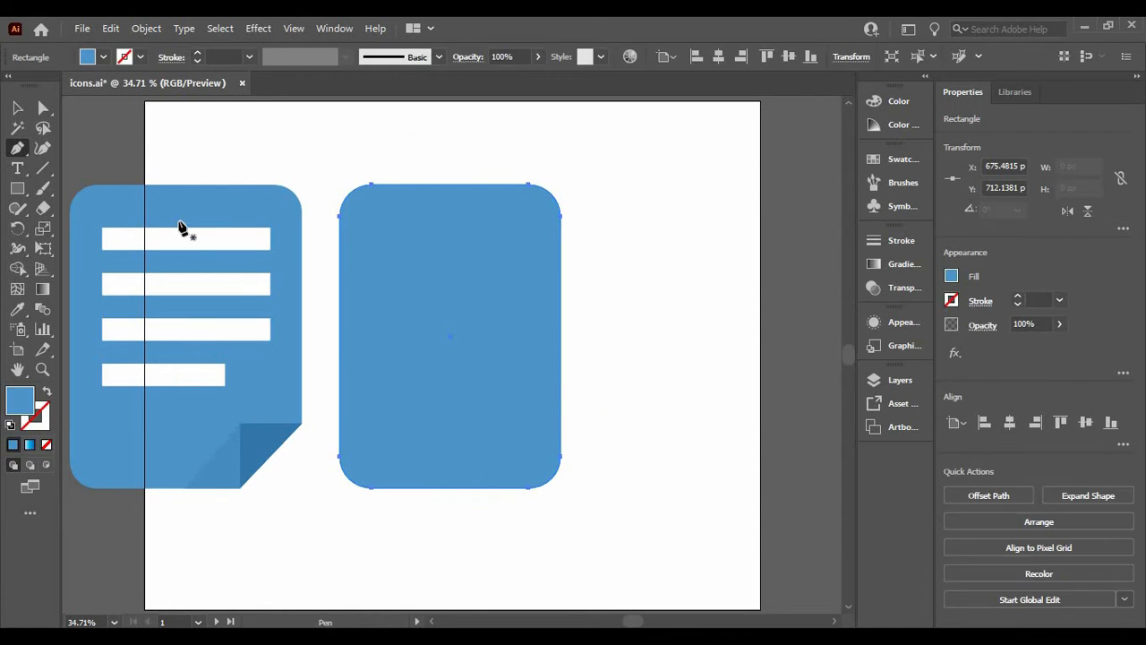
# Draw a right-angled fold triangle about 128 by 132 px with the Pen tool across the new page's lower-right corner.
pyautogui.click(18, 108)
pyautogui.click(577, 284)
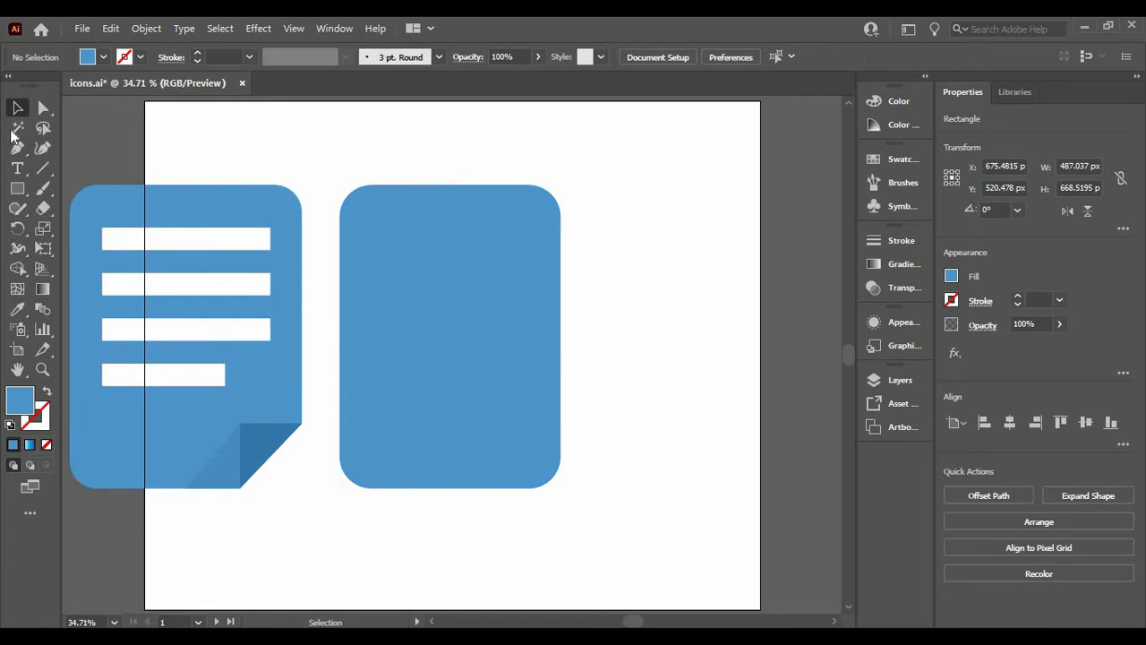
pyautogui.click(18, 148)
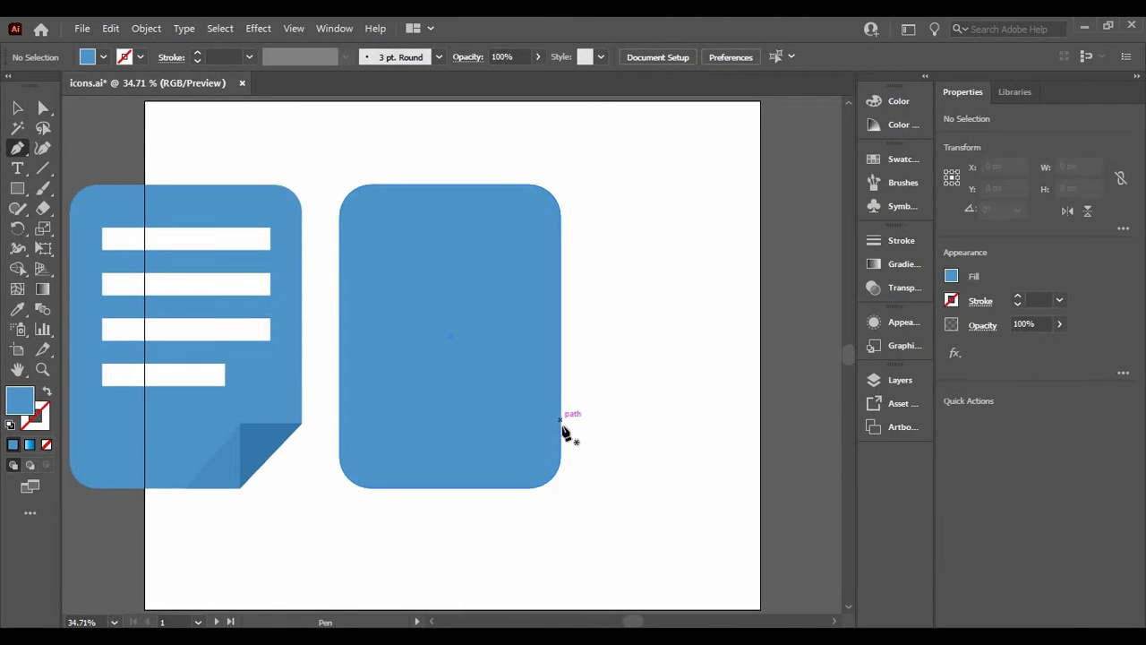
pyautogui.moveTo(561, 429); pyautogui.dragTo(504, 484)
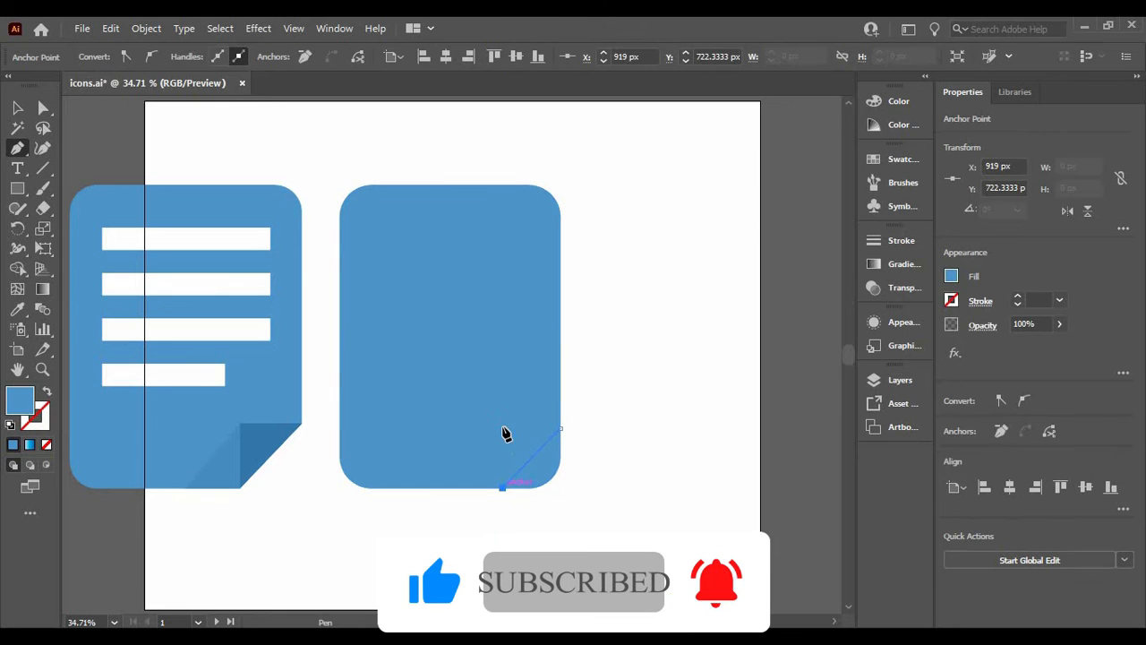
pyautogui.click(503, 423)
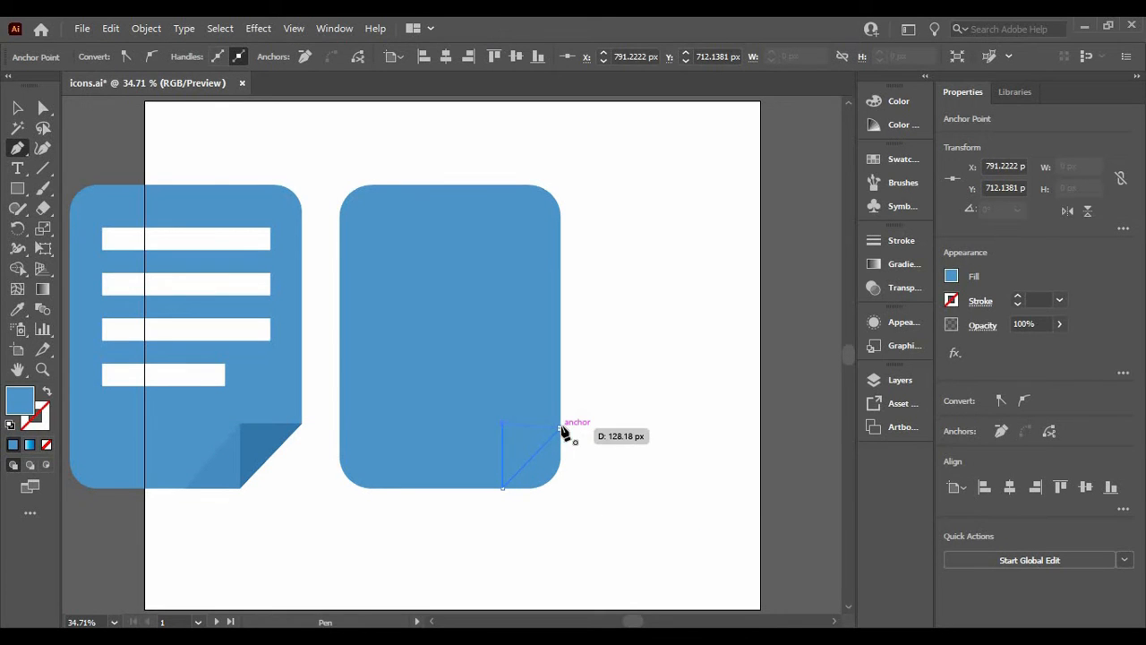
pyautogui.click(562, 428)
pyautogui.moveTo(562, 429); pyautogui.dragTo(503, 437)
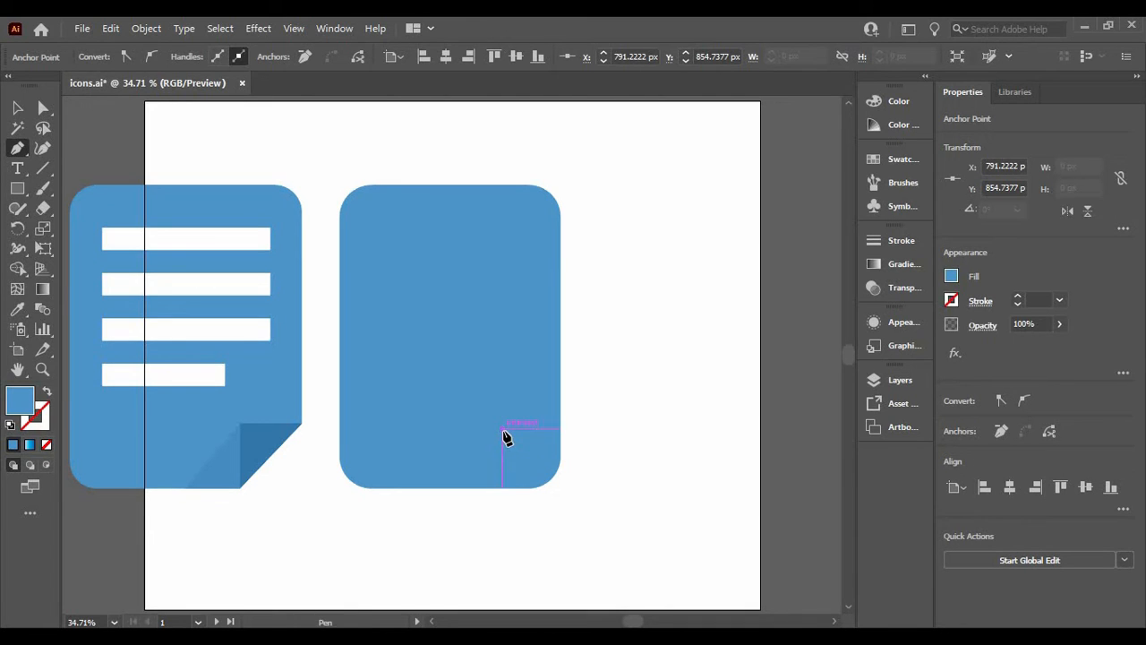
pyautogui.click(560, 428)
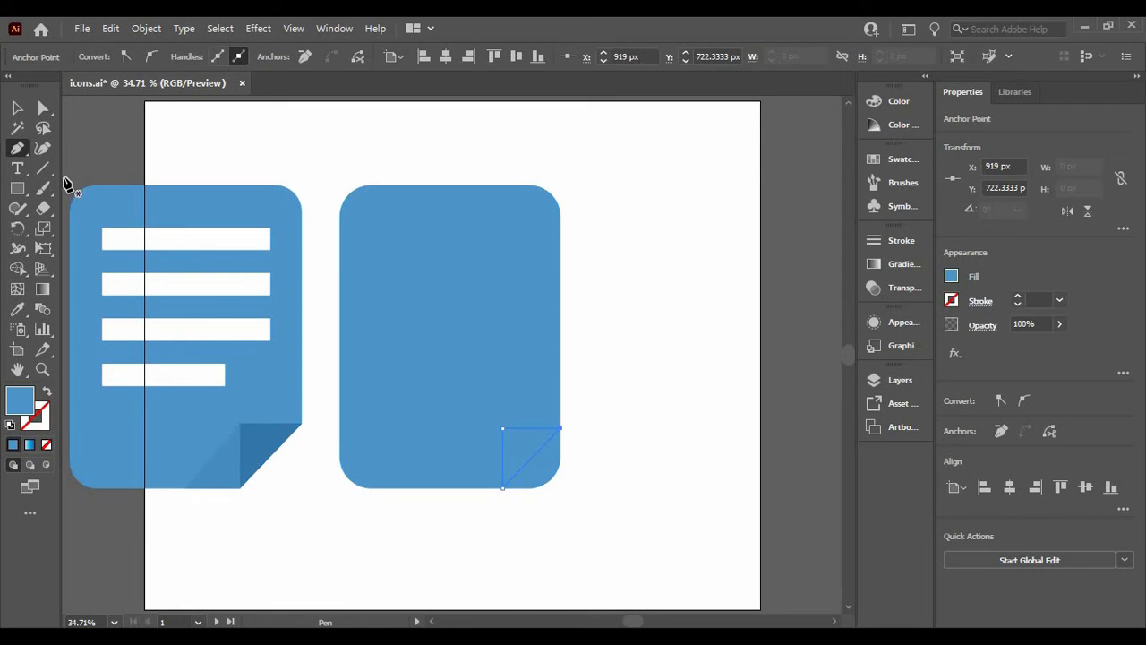
pyautogui.click(17, 109)
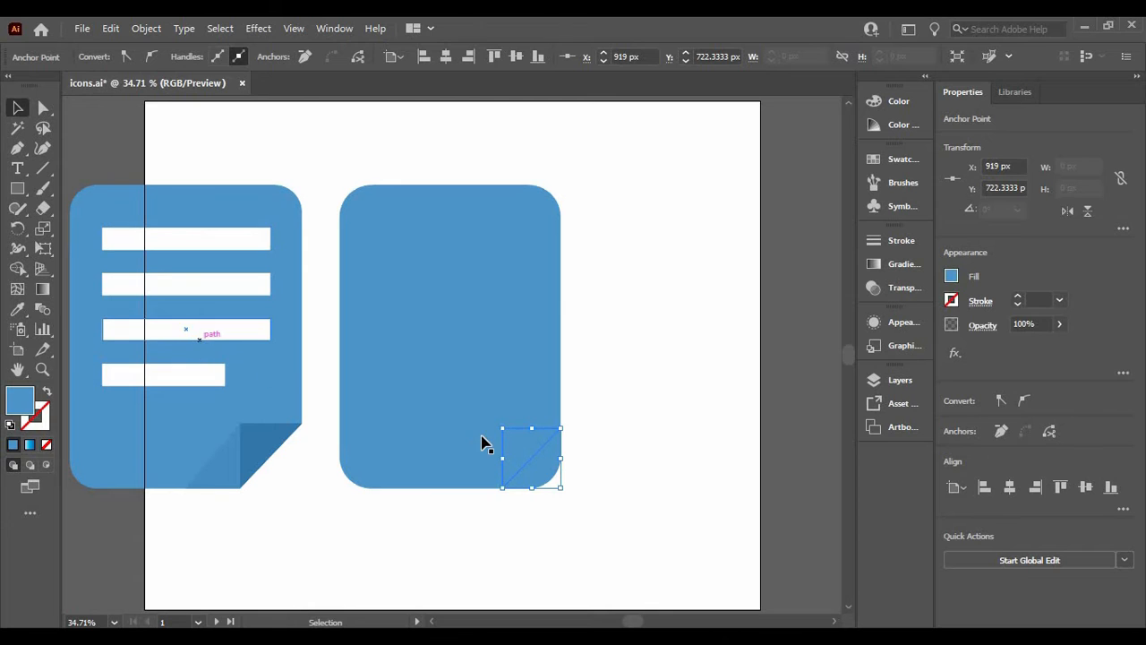
# Use Shape Builder on the page and fold triangle to separate the fold and remove the rounded corner piece outside its diagonal.
pyautogui.click(433, 368)
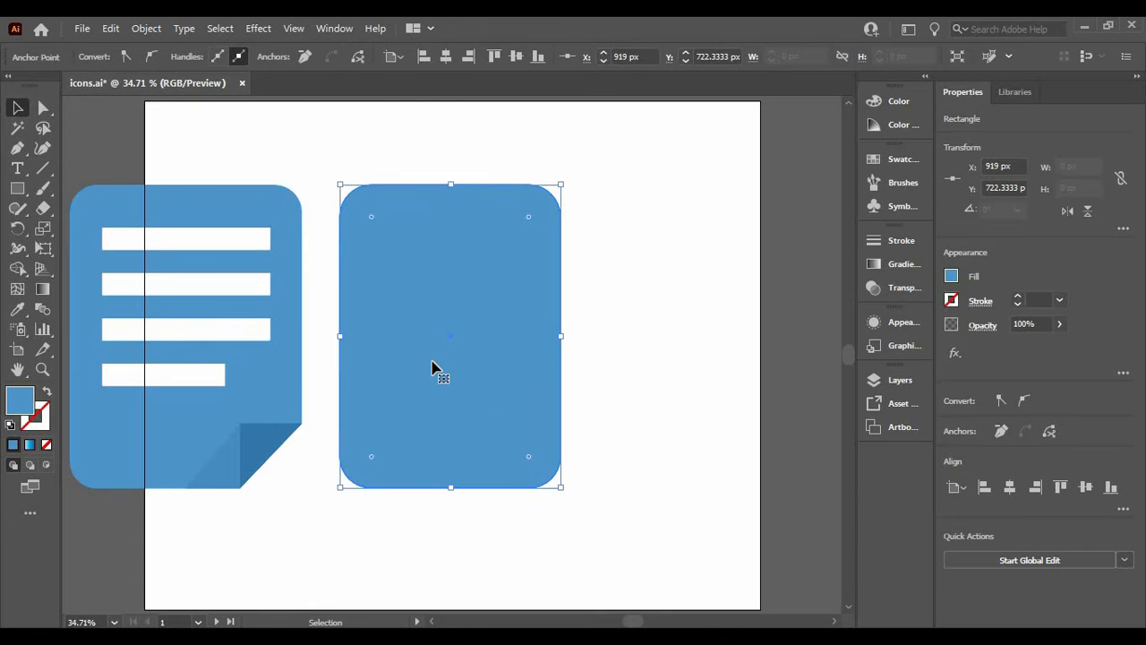
pyautogui.keyDown('shift'); pyautogui.click(527, 451); pyautogui.keyUp('shift')
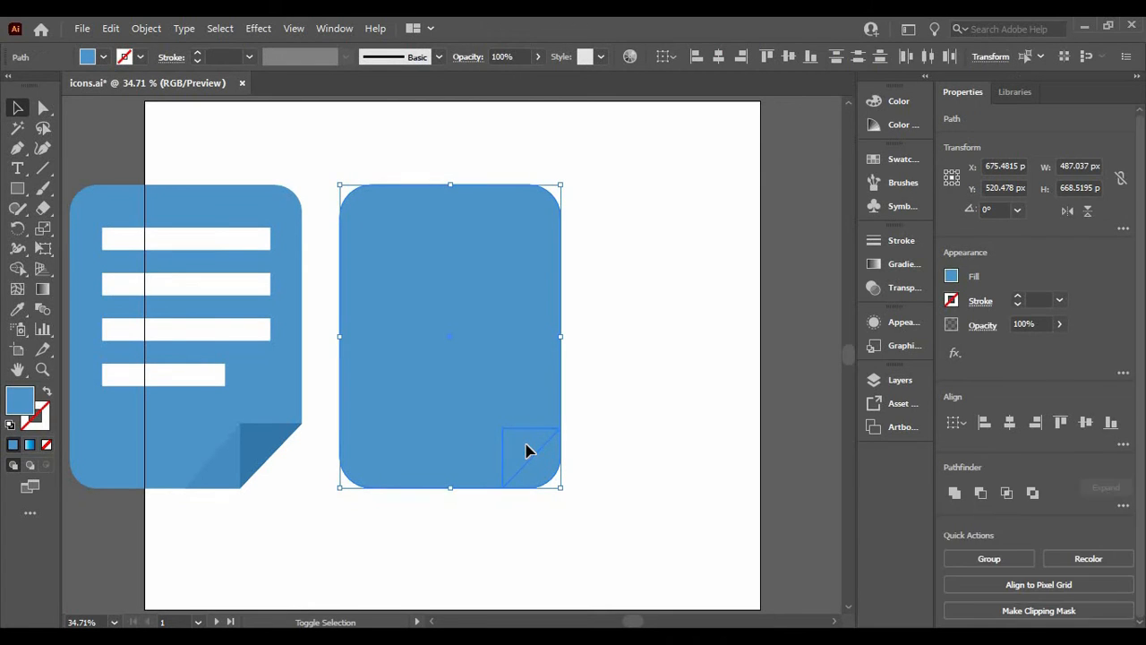
pyautogui.click(17, 288)
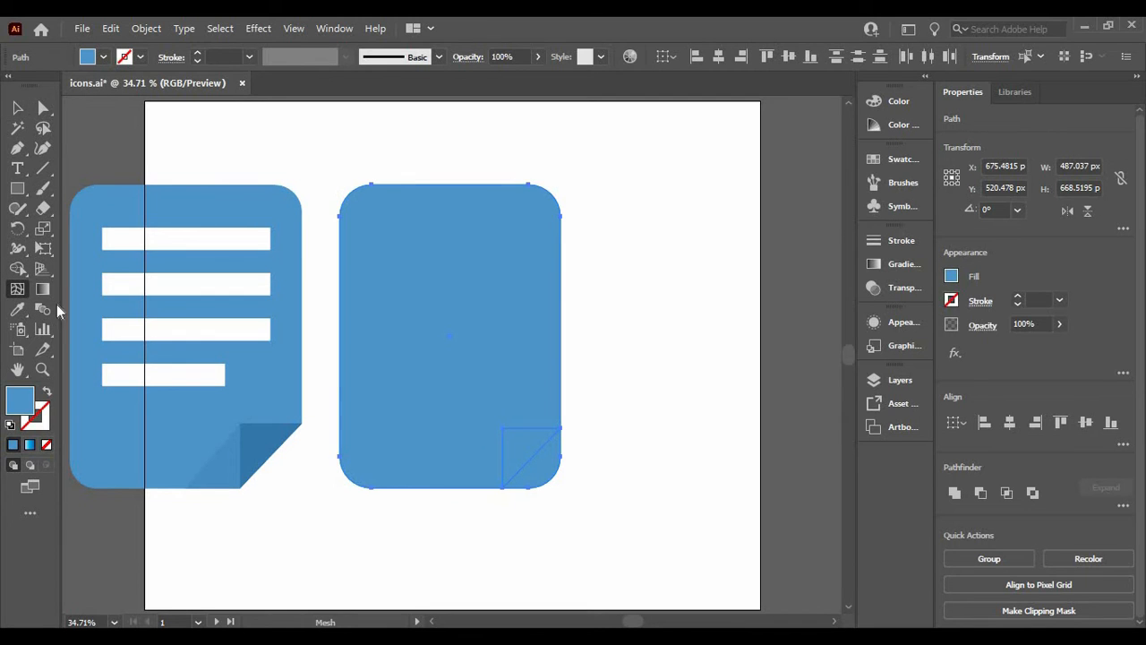
pyautogui.click(17, 268)
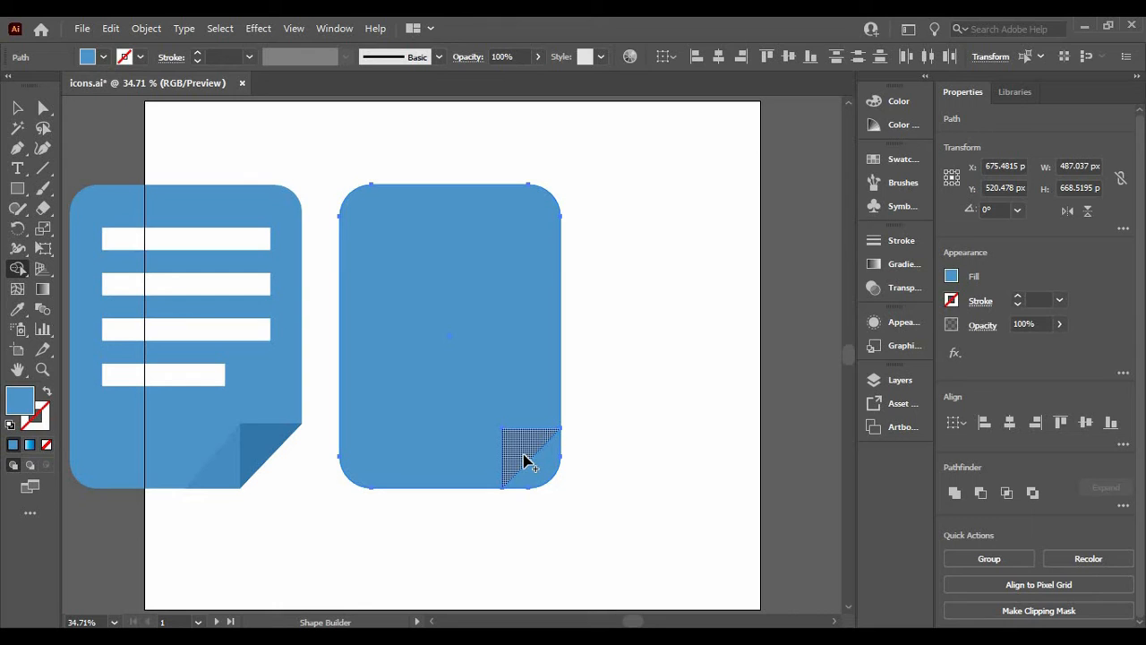
pyautogui.click(523, 460)
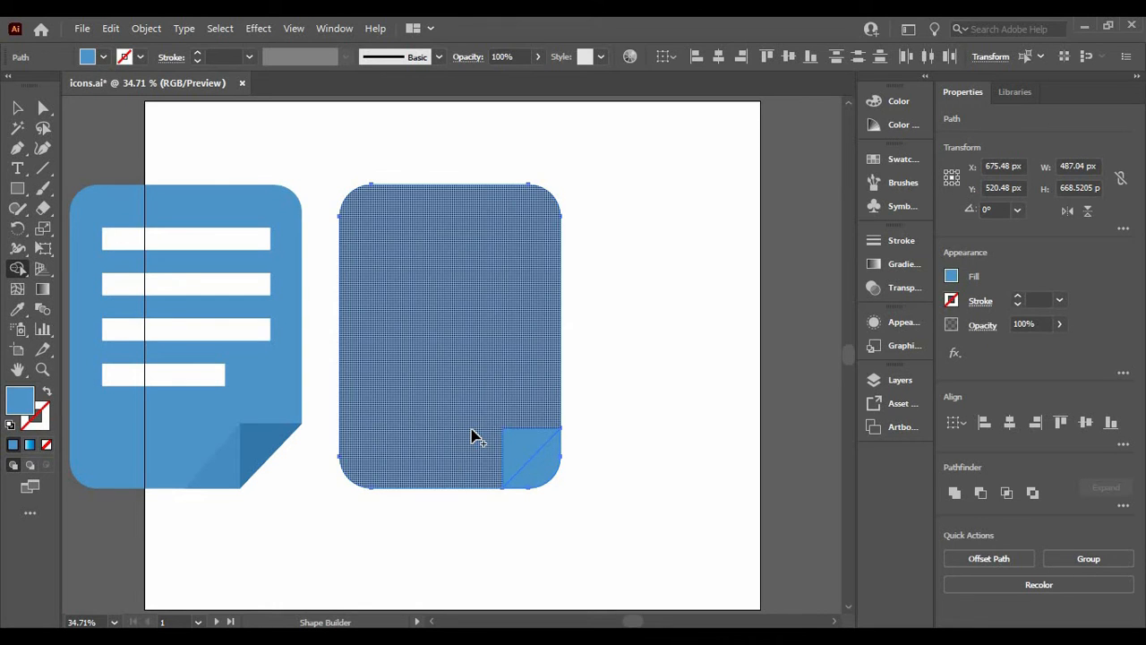
pyautogui.keyDown('alt'); pyautogui.click(548, 470); pyautogui.keyUp('alt')
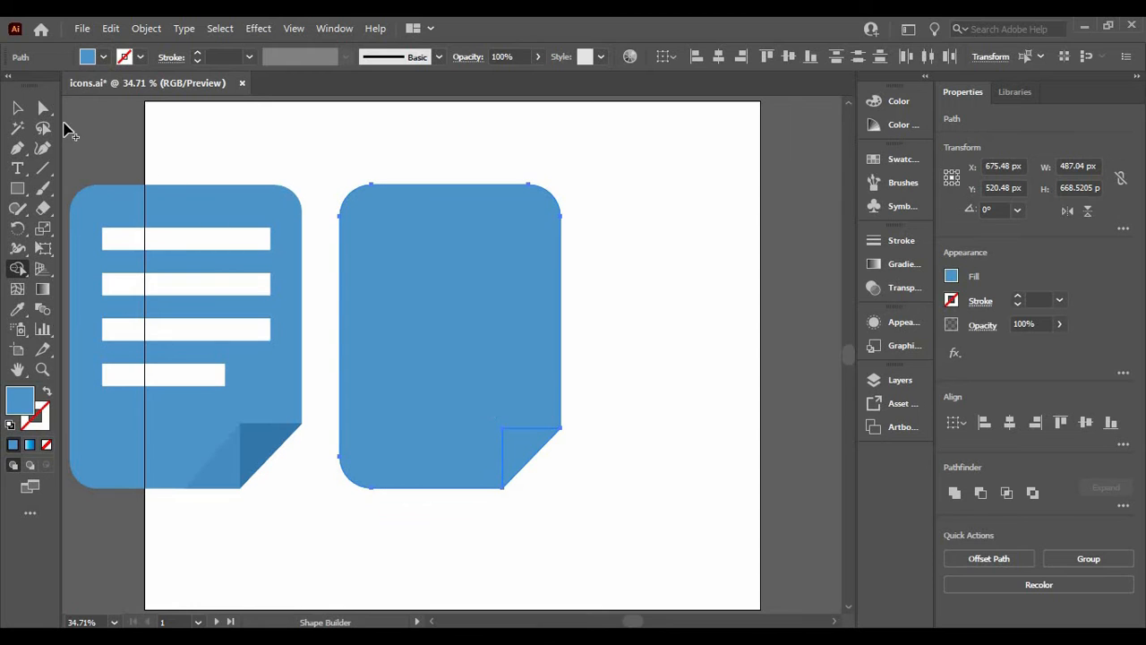
pyautogui.click(18, 108)
pyautogui.click(188, 119)
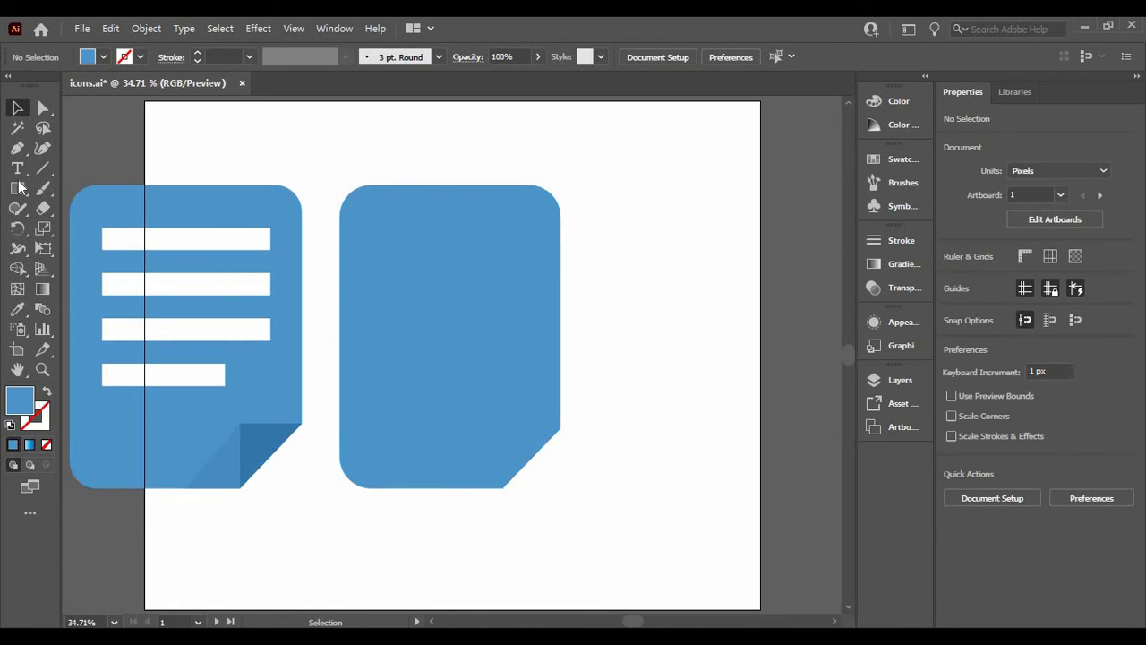
# Draw a text-line bar about 359 by 48 px near the top of the new page and fill it white.
pyautogui.click(18, 188)
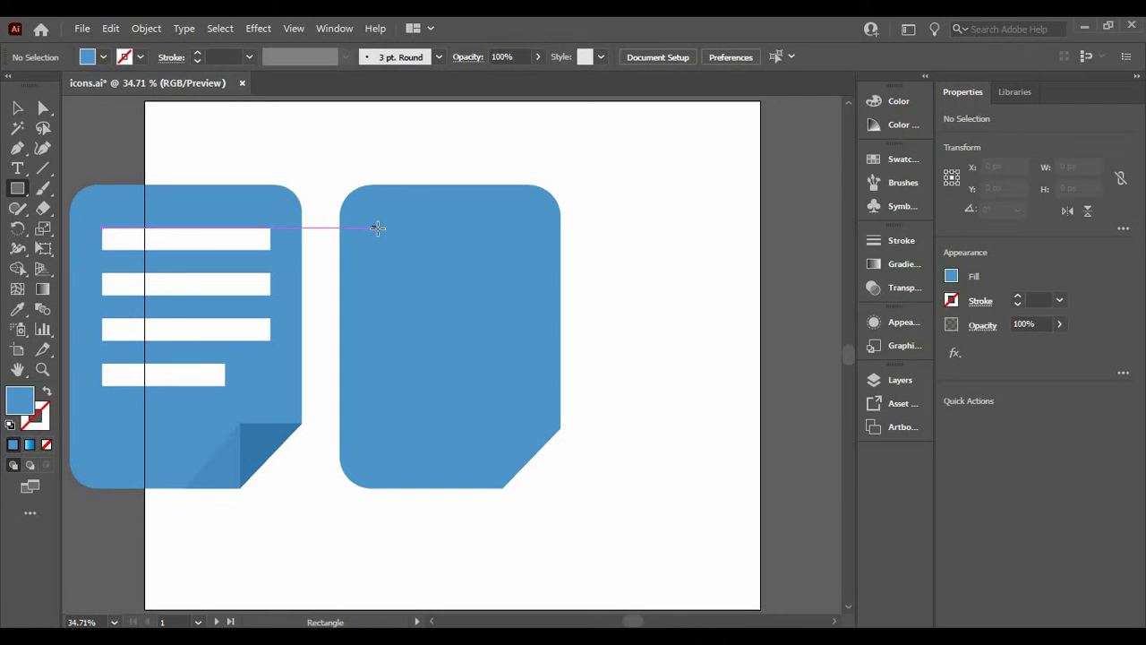
pyautogui.moveTo(375, 228); pyautogui.dragTo(537, 250)
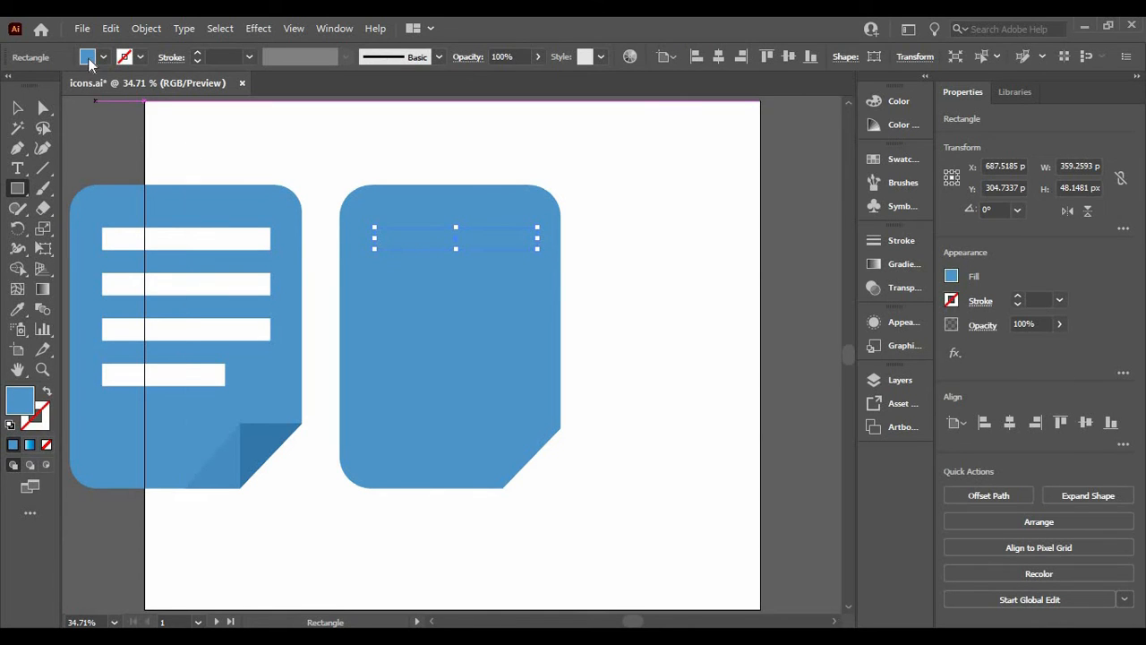
pyautogui.click(105, 58)
pyautogui.click(35, 85)
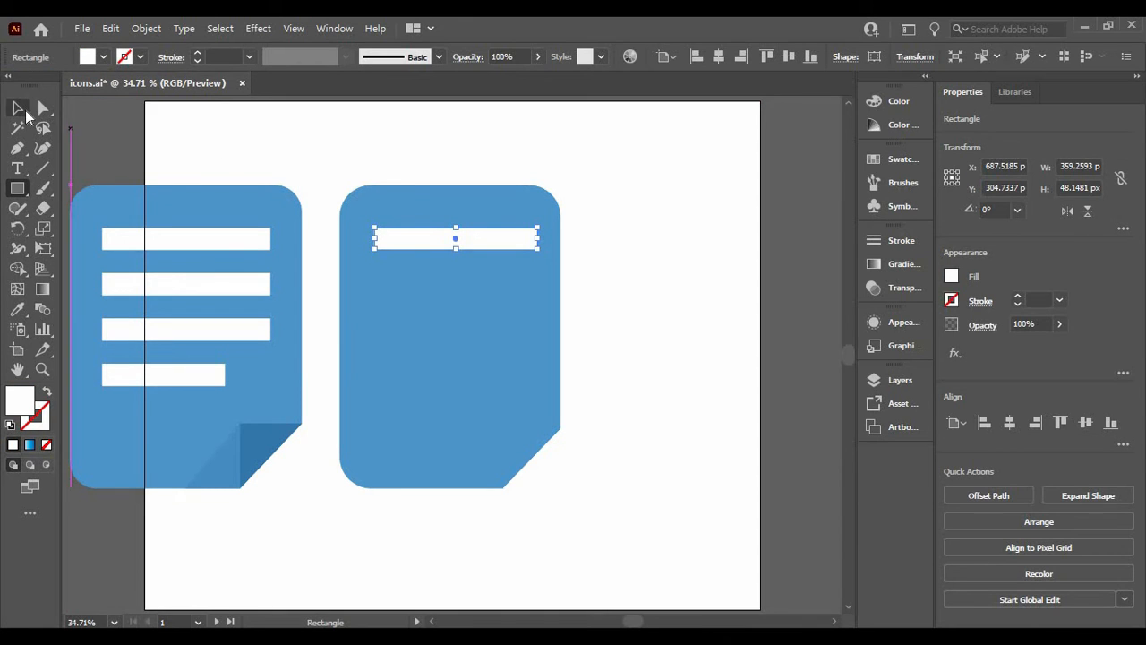
# Duplicate the white bar 100 px straight down and repeat the copy twice to make four evenly spaced bars.
pyautogui.click(18, 108)
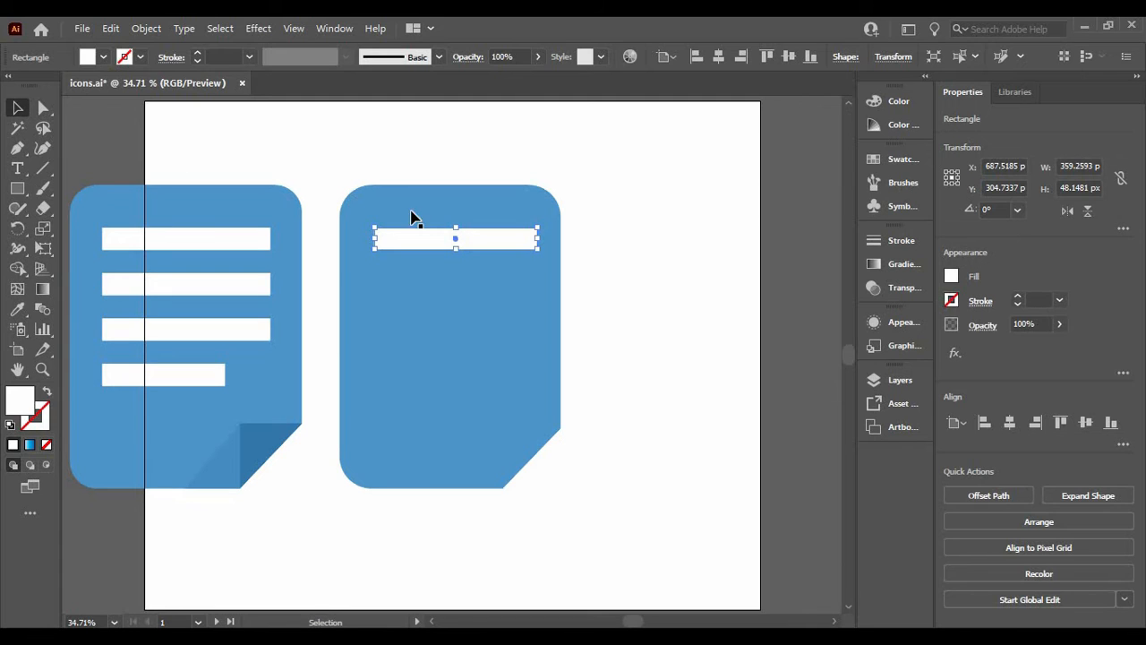
pyautogui.moveTo(450, 244); pyautogui.dragTo(447, 287)
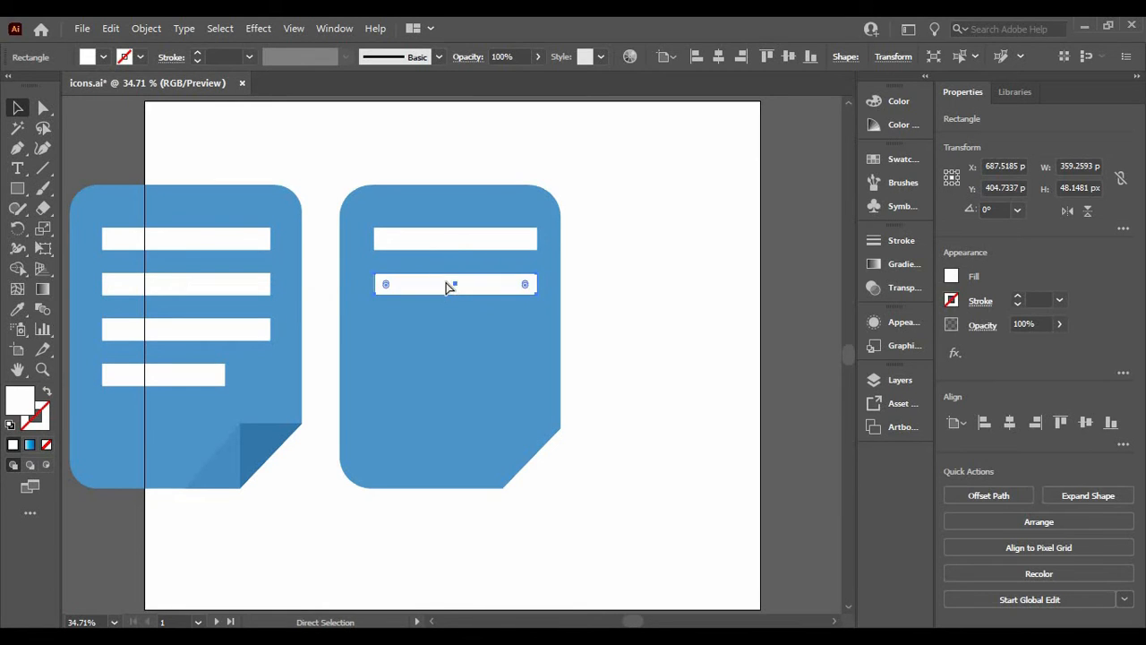
pyautogui.hotkey('ctrl', 'd')
pyautogui.hotkey('ctrl', 'd')
pyautogui.click(616, 358)
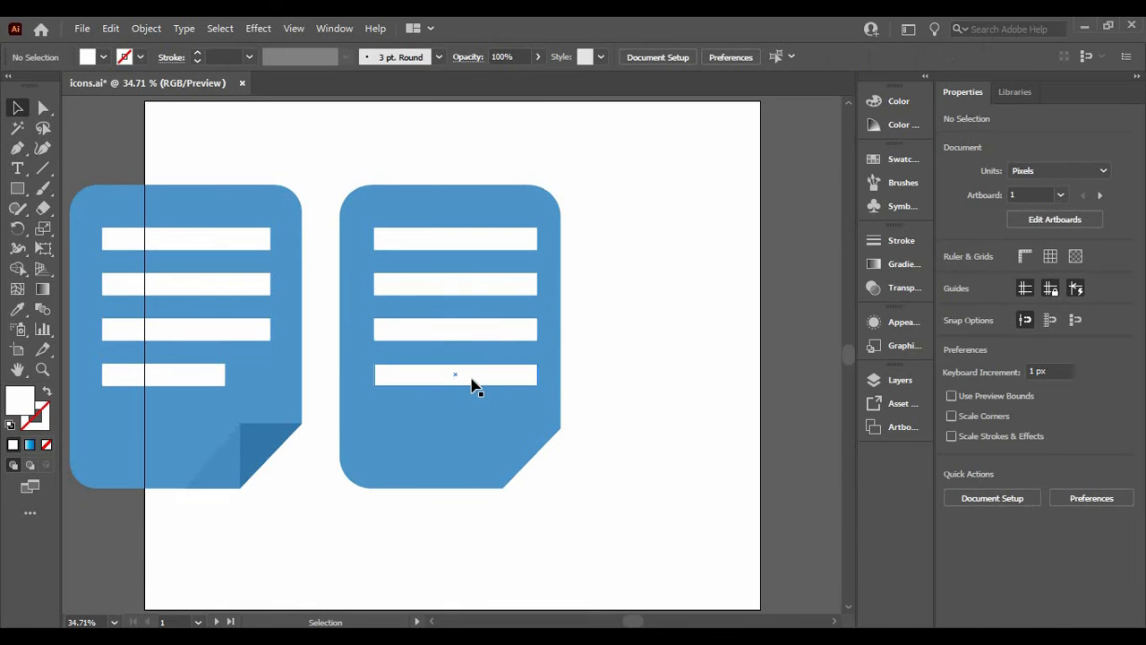
# Shorten the lowest white bar from its right end to about two-thirds of the other bars' length.
pyautogui.click(475, 383)
pyautogui.moveTo(537, 376); pyautogui.dragTo(488, 377)
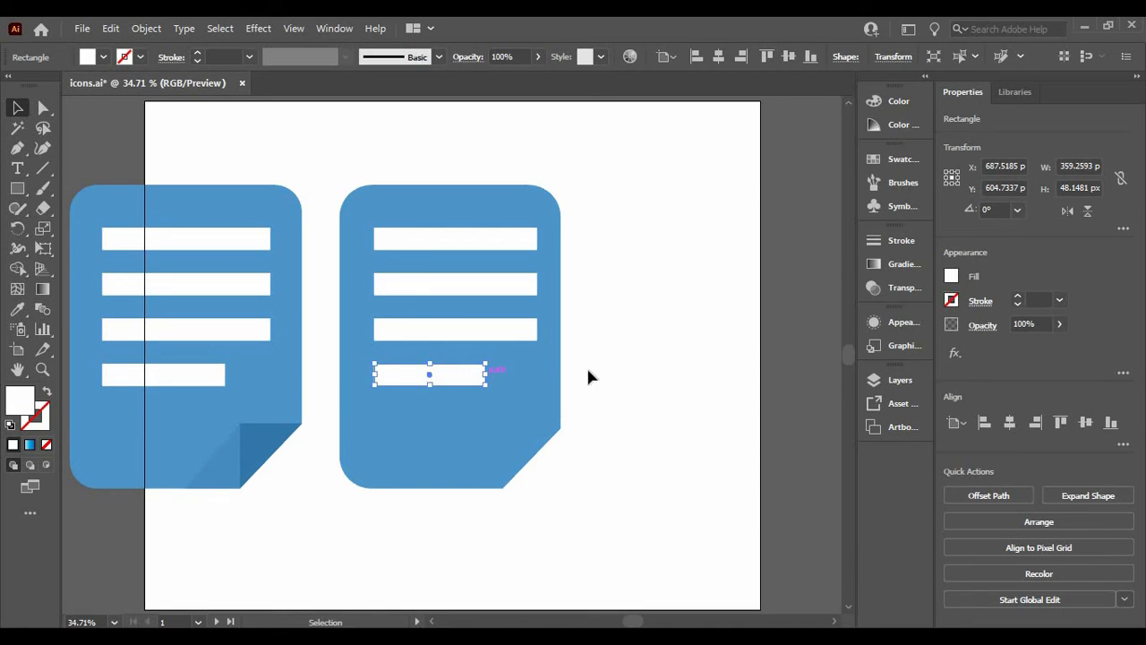
pyautogui.click(635, 371)
# Group the four white bars on the new page.
pyautogui.click(461, 383)
pyautogui.keyDown('shift'); pyautogui.click(448, 333); pyautogui.keyUp('shift')
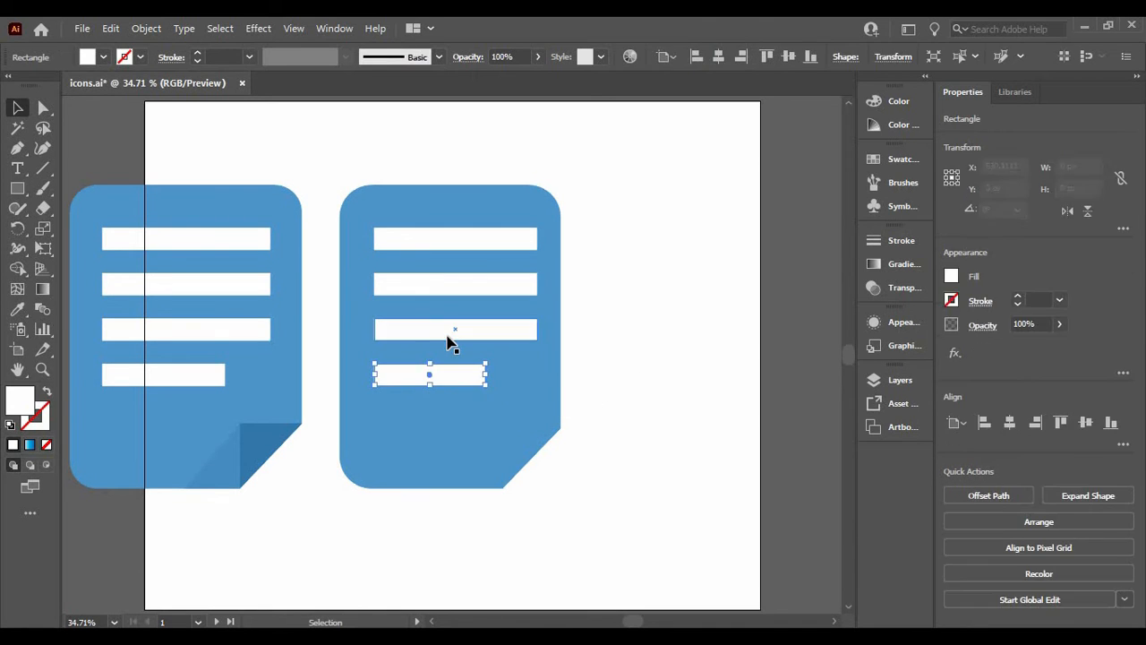
pyautogui.keyDown('shift'); pyautogui.click(436, 291); pyautogui.keyUp('shift')
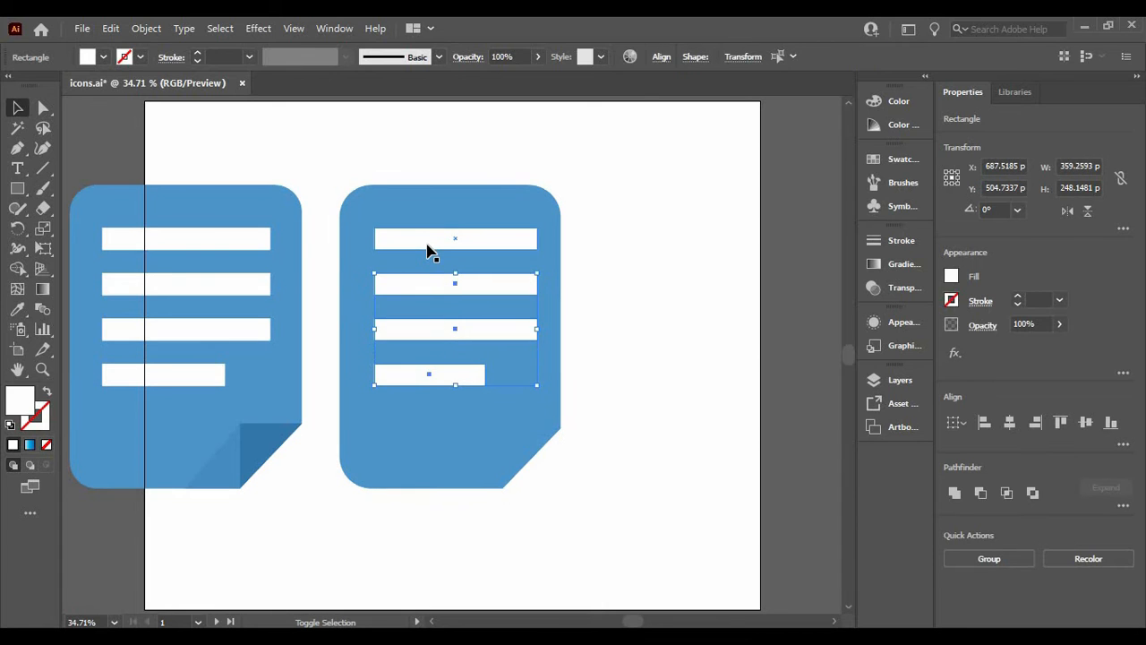
pyautogui.rightClick(428, 244)
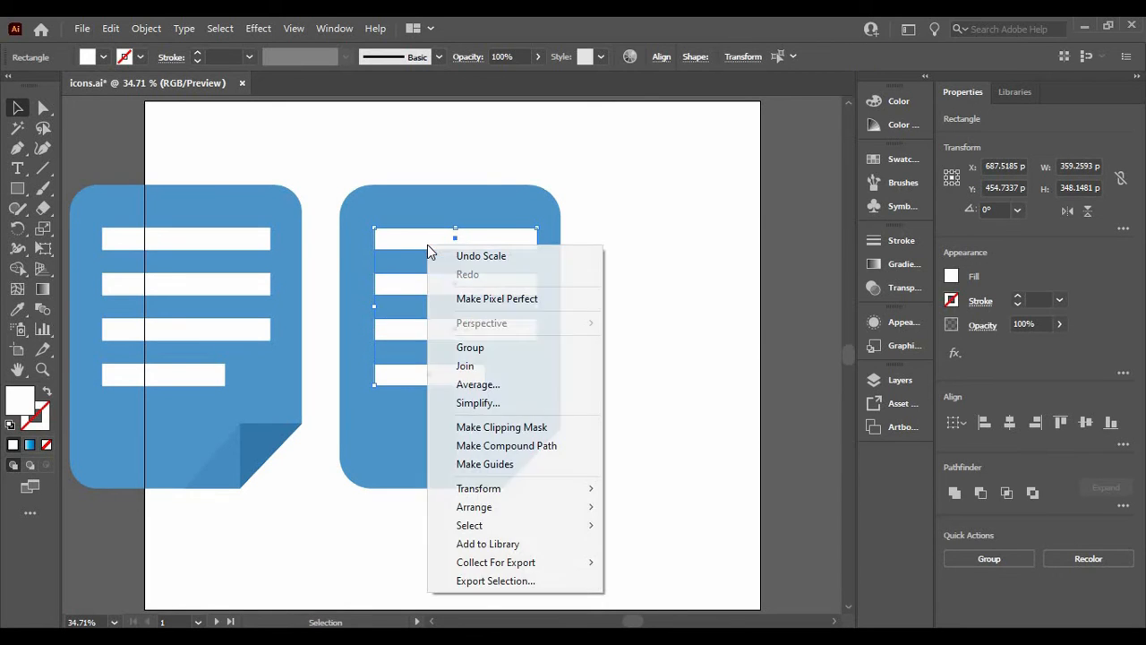
pyautogui.click(470, 346)
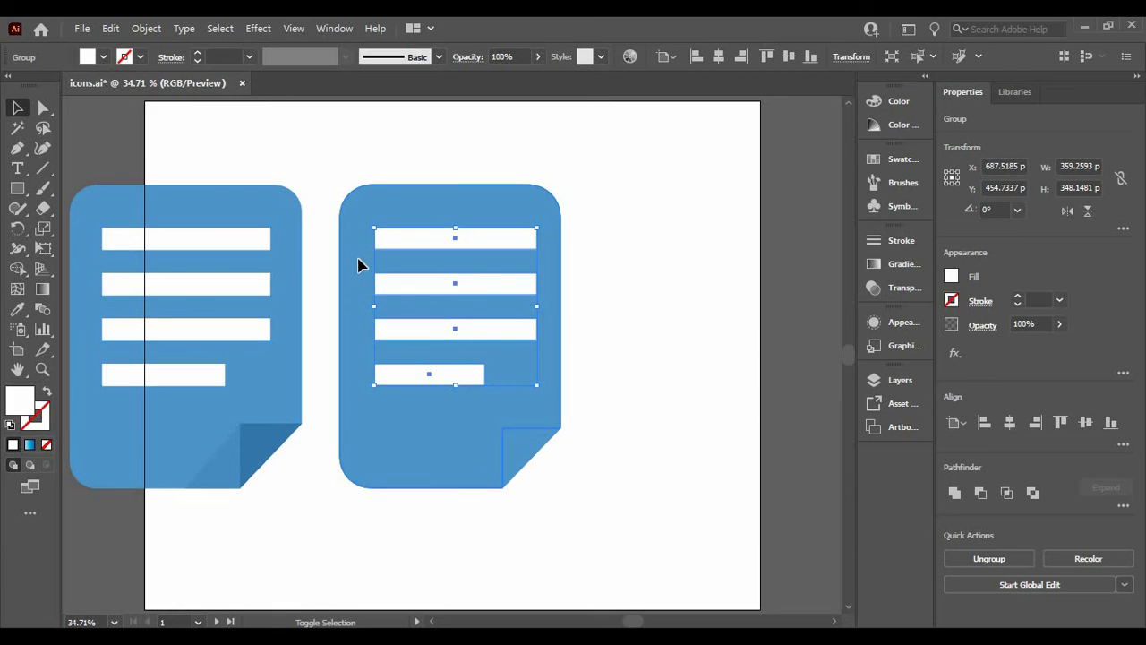
# Centre the group of white bars horizontally on the new page shape.
pyautogui.keyDown('shift'); pyautogui.click(358, 264); pyautogui.keyUp('shift')
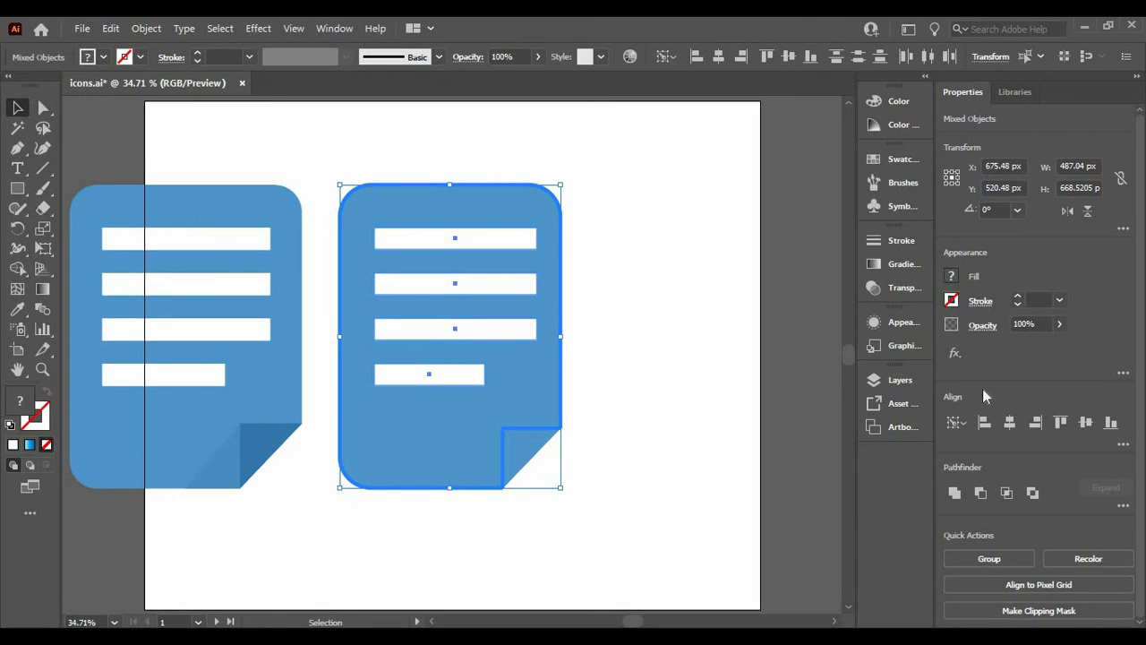
pyautogui.click(1010, 422)
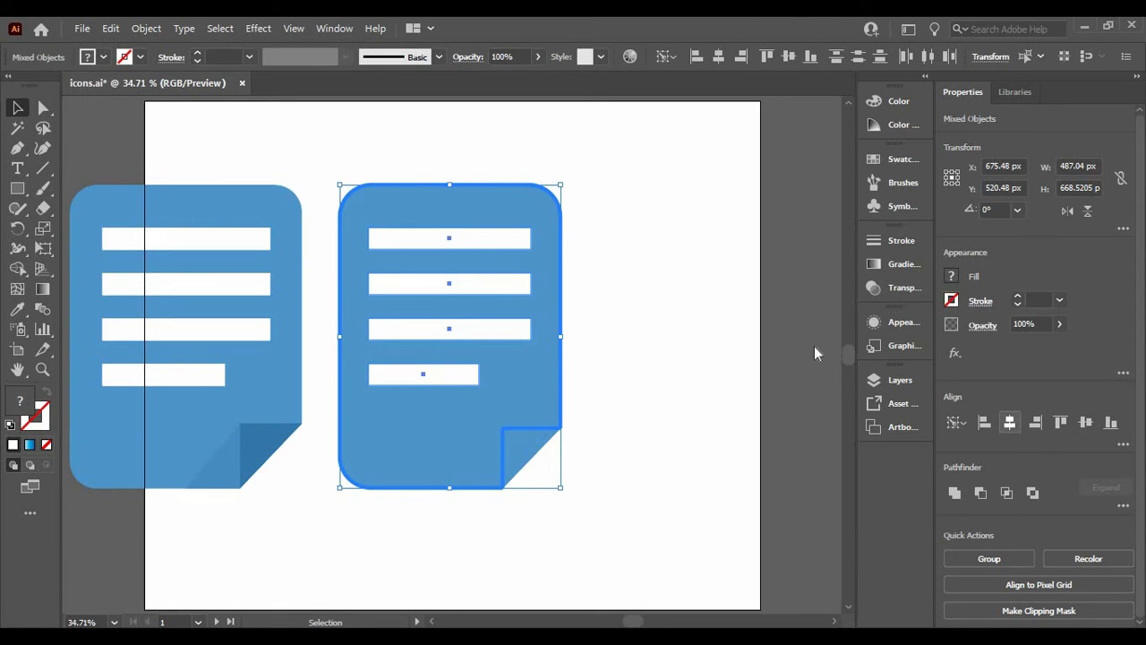
pyautogui.click(648, 283)
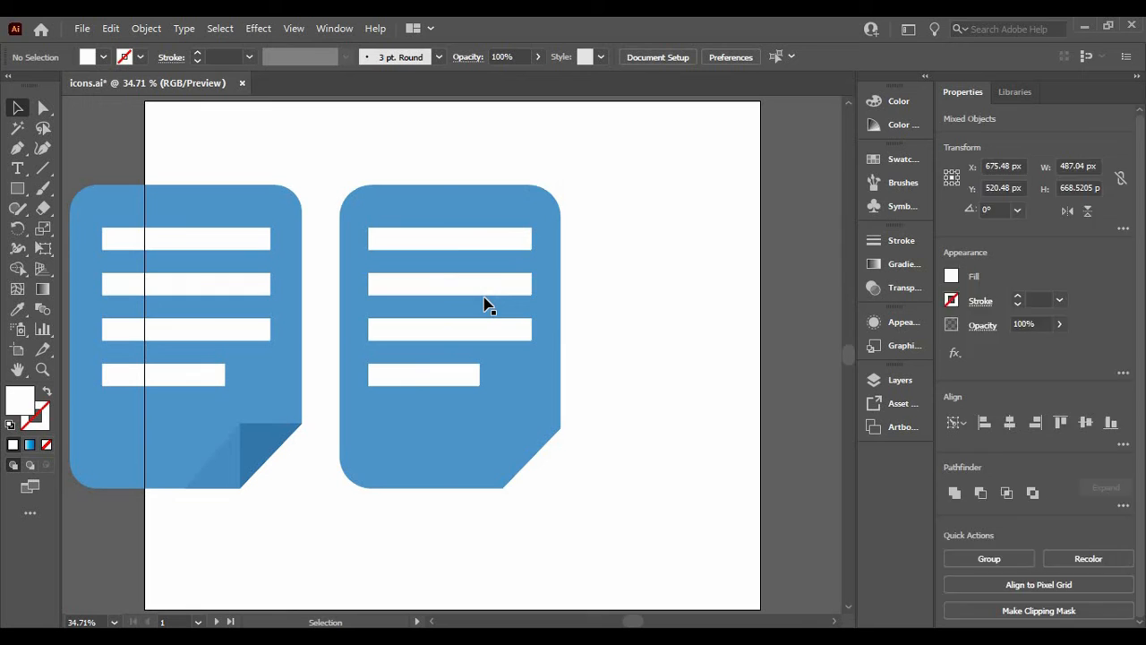
# Fill the new page's folded-corner triangle with the dark blue sampled from the reference icon's fold.
pyautogui.click(529, 441)
pyautogui.press('i')
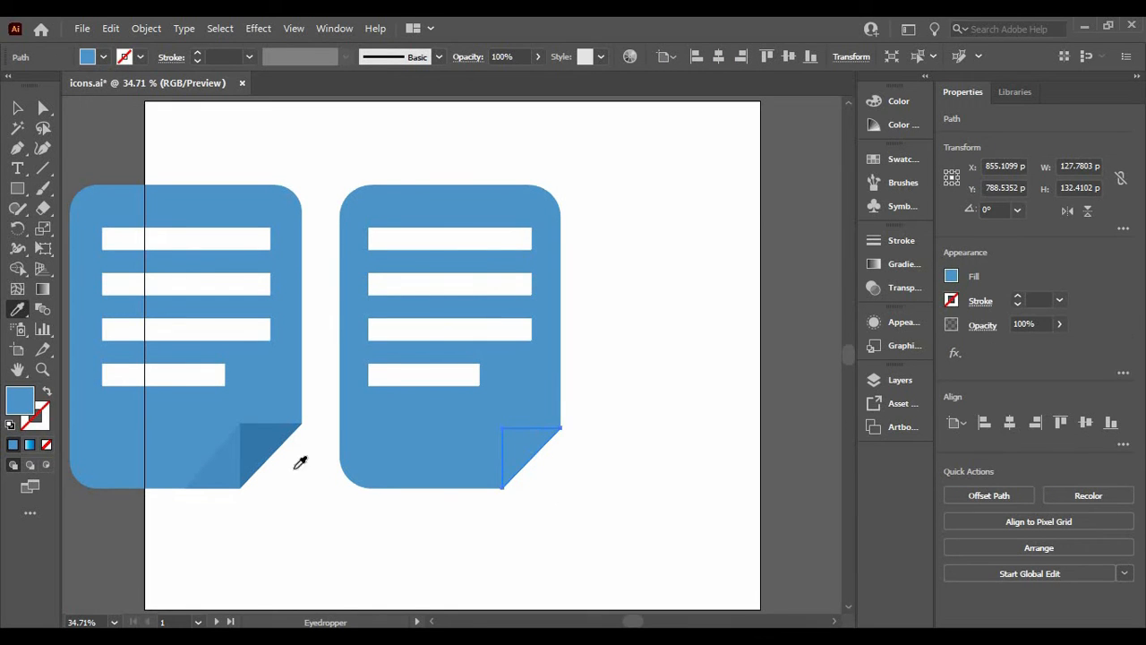
pyautogui.click(258, 441)
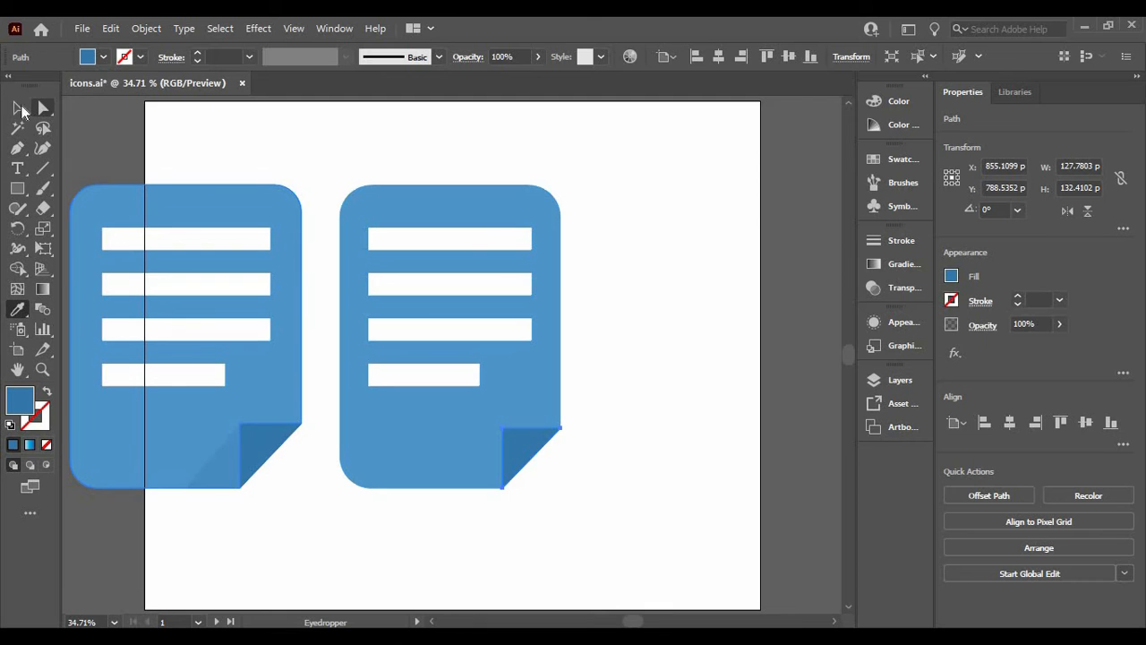
pyautogui.click(17, 107)
pyautogui.click(586, 278)
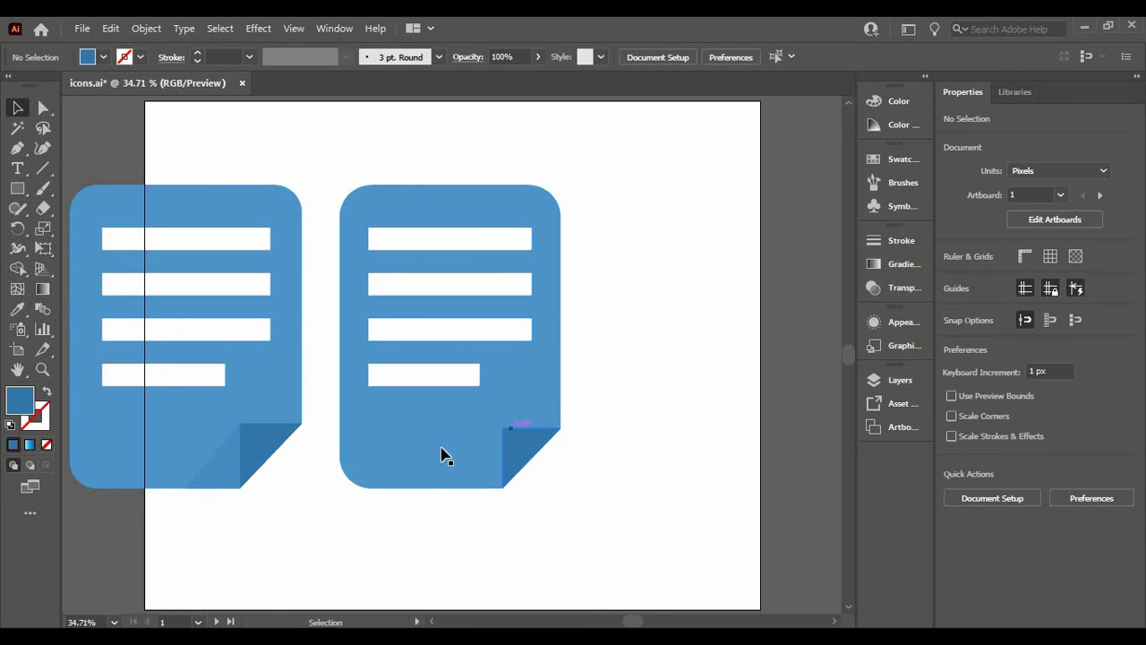
# Draw a closed shadow triangle beside the new page's fold with the Pen tool, running from the fold's inner corner to the page's lower edge.
pyautogui.click(17, 147)
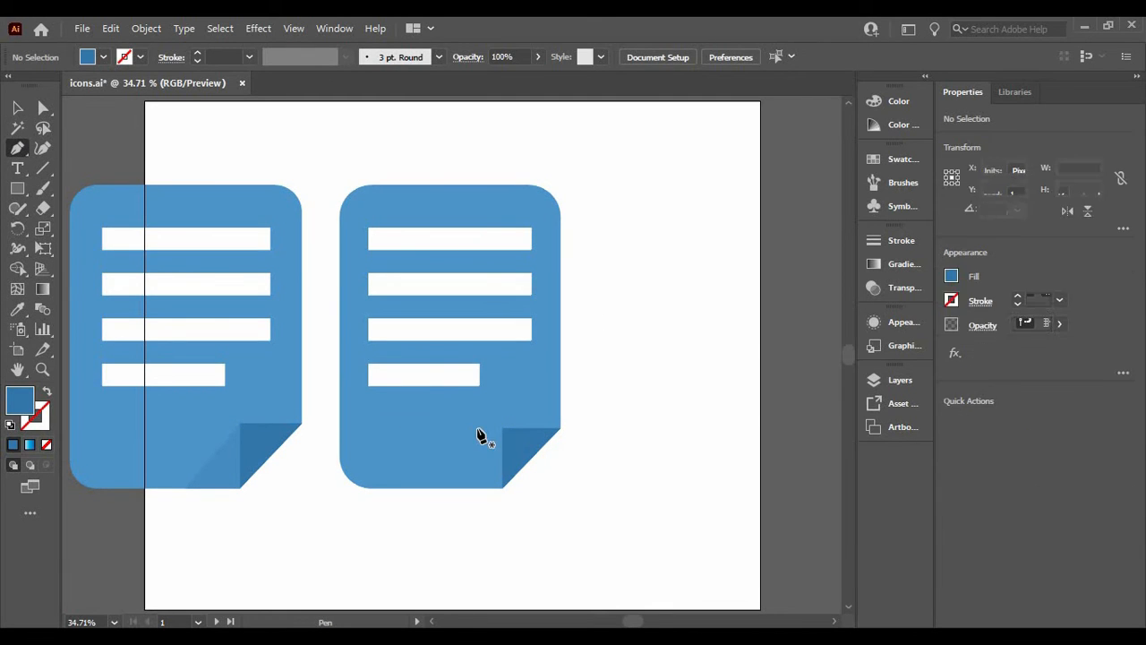
pyautogui.click(501, 428)
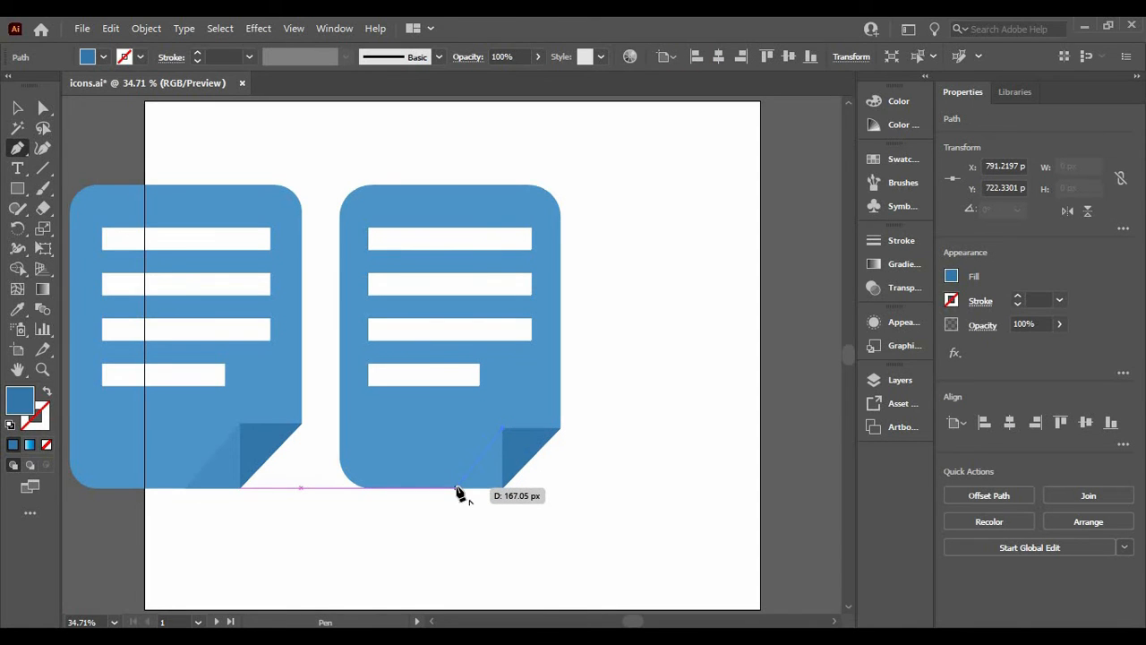
pyautogui.click(456, 488)
pyautogui.click(503, 488)
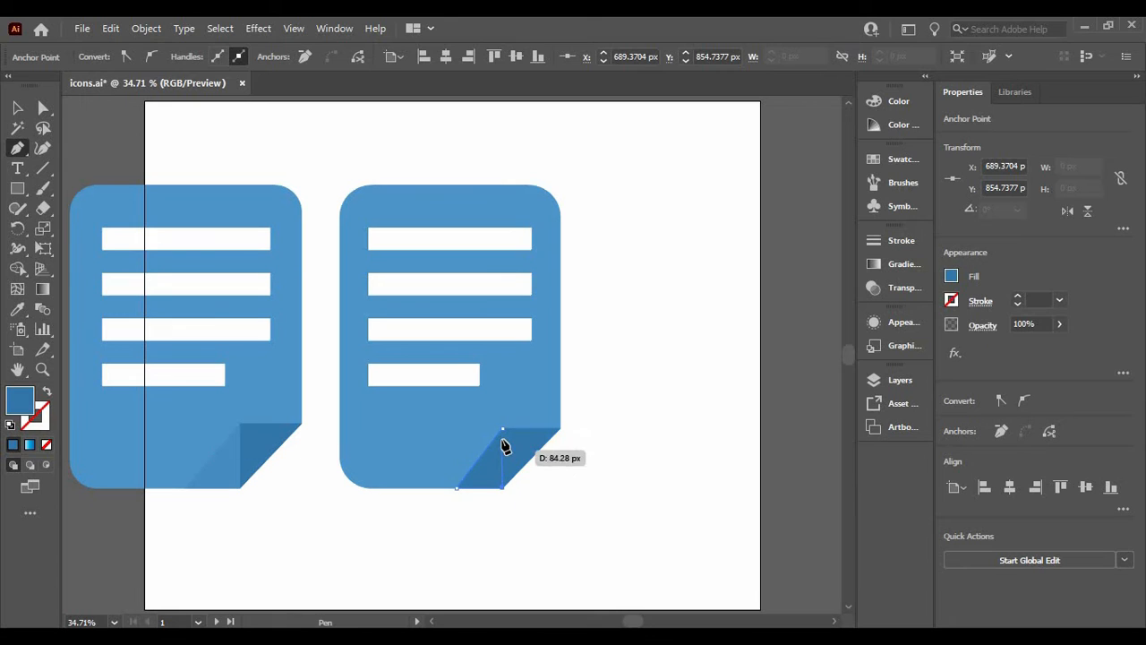
pyautogui.click(502, 428)
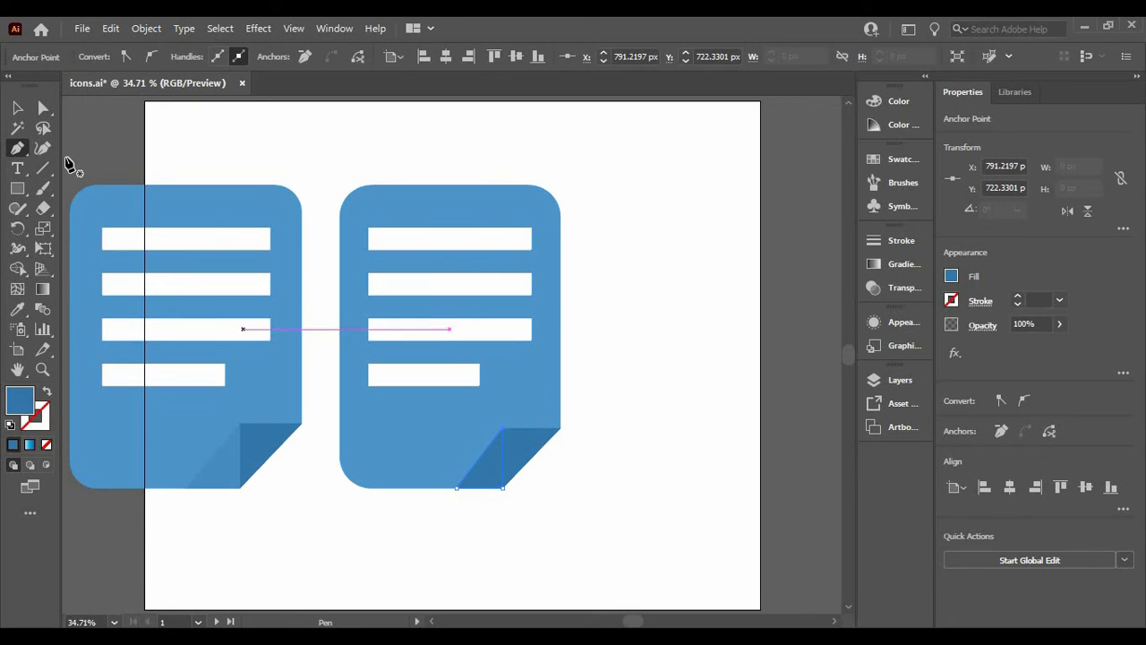
# Fill the new shadow triangle with the subtle shadow blue sampled from the reference icon.
pyautogui.click(19, 111)
pyautogui.press('i')
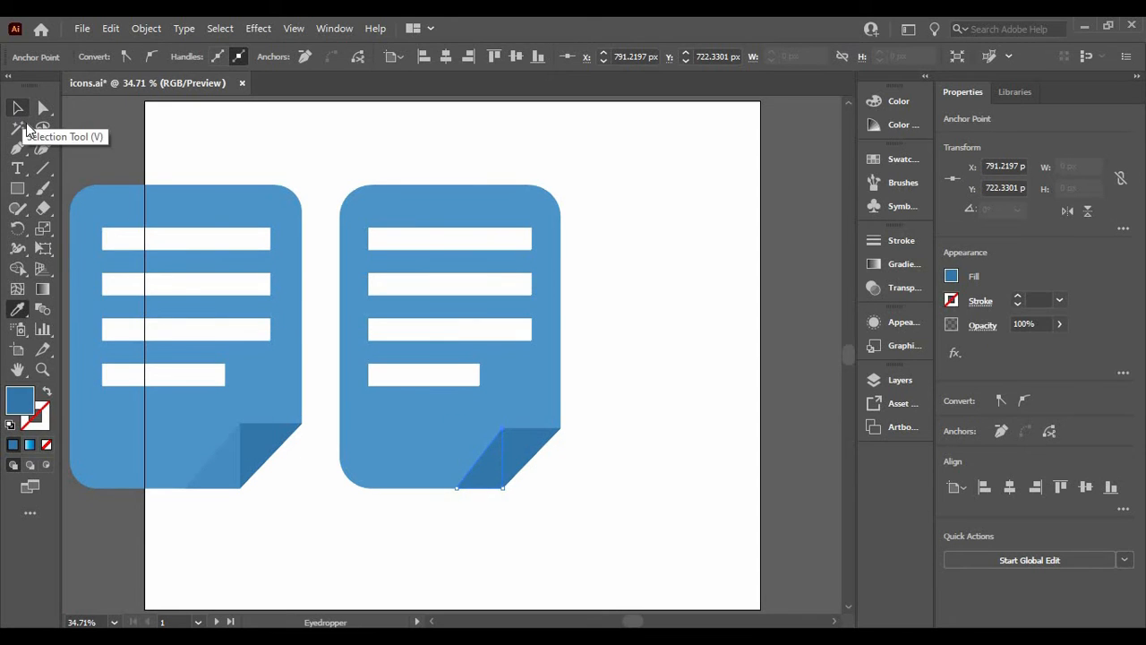
pyautogui.click(233, 447)
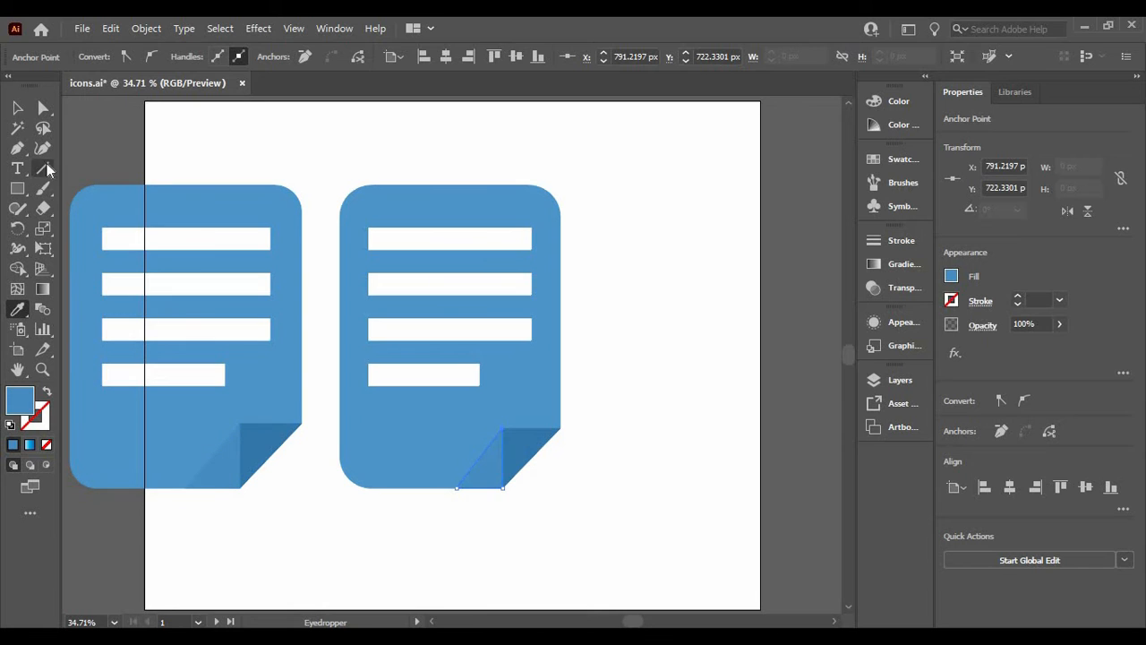
pyautogui.click(15, 108)
pyautogui.click(202, 115)
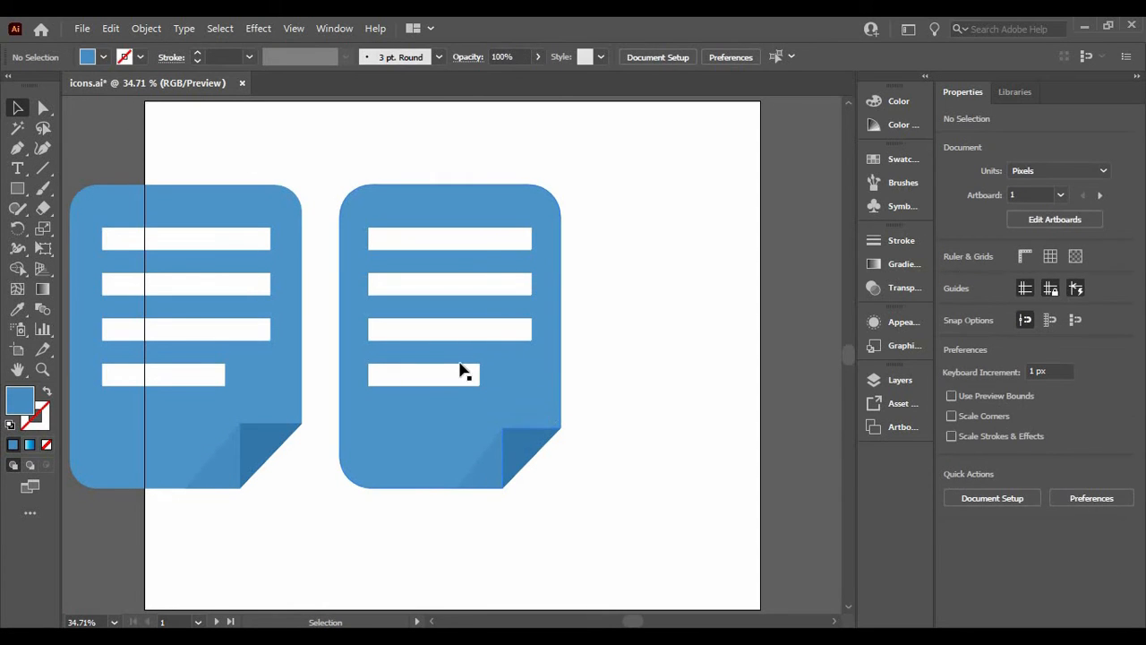
# Cut the four white bars out of the new blue page with Shape Builder so they become holes.
pyautogui.click(436, 333)
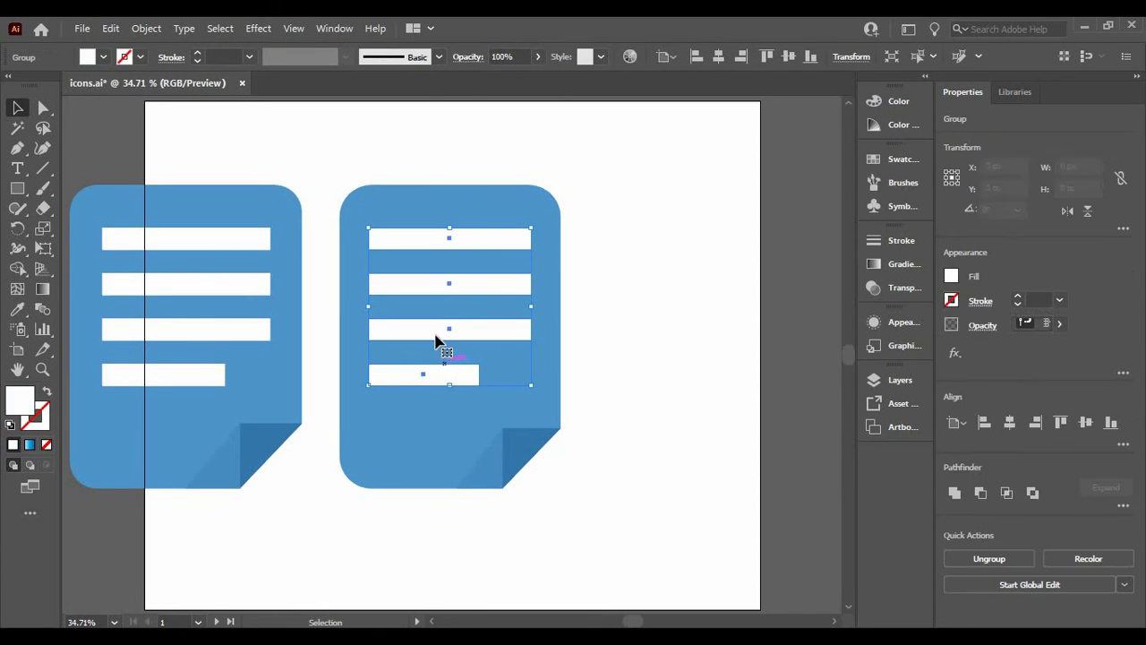
pyautogui.keyDown('shift'); pyautogui.click(382, 405); pyautogui.keyUp('shift')
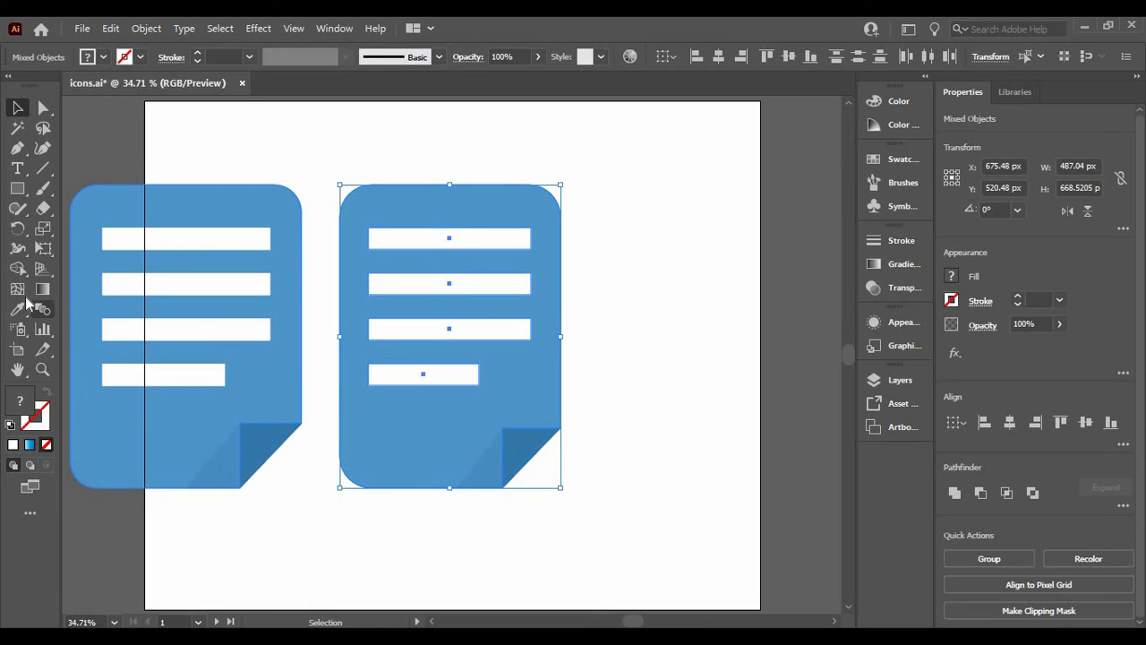
pyautogui.click(17, 267)
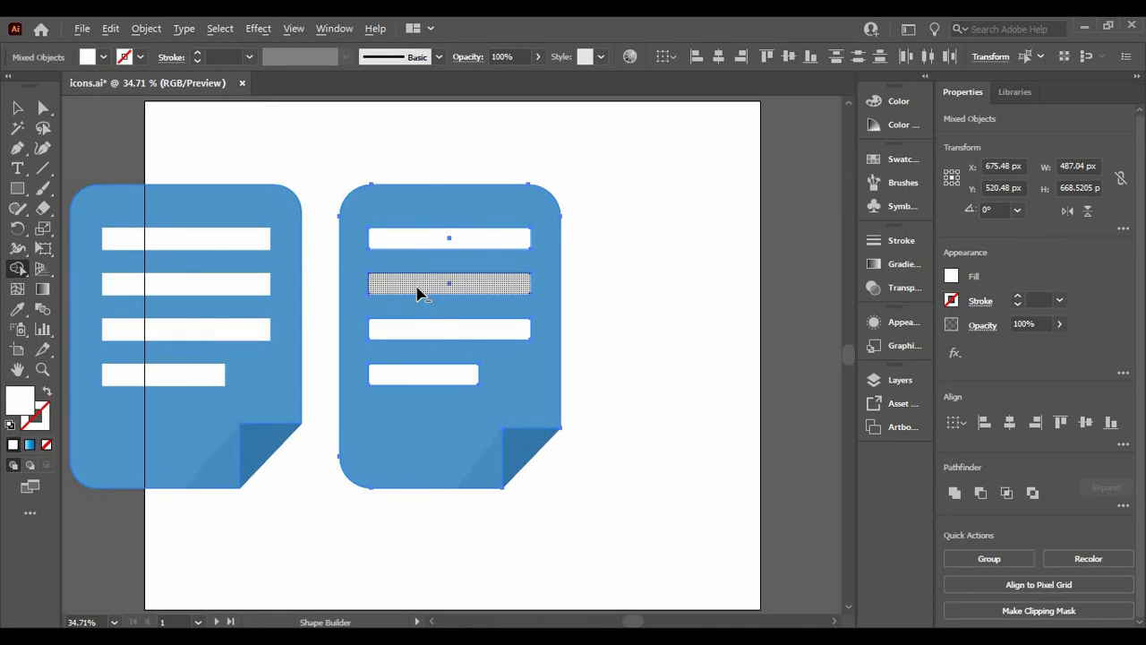
pyautogui.keyDown('alt'); pyautogui.click(418, 245); pyautogui.keyUp('alt')
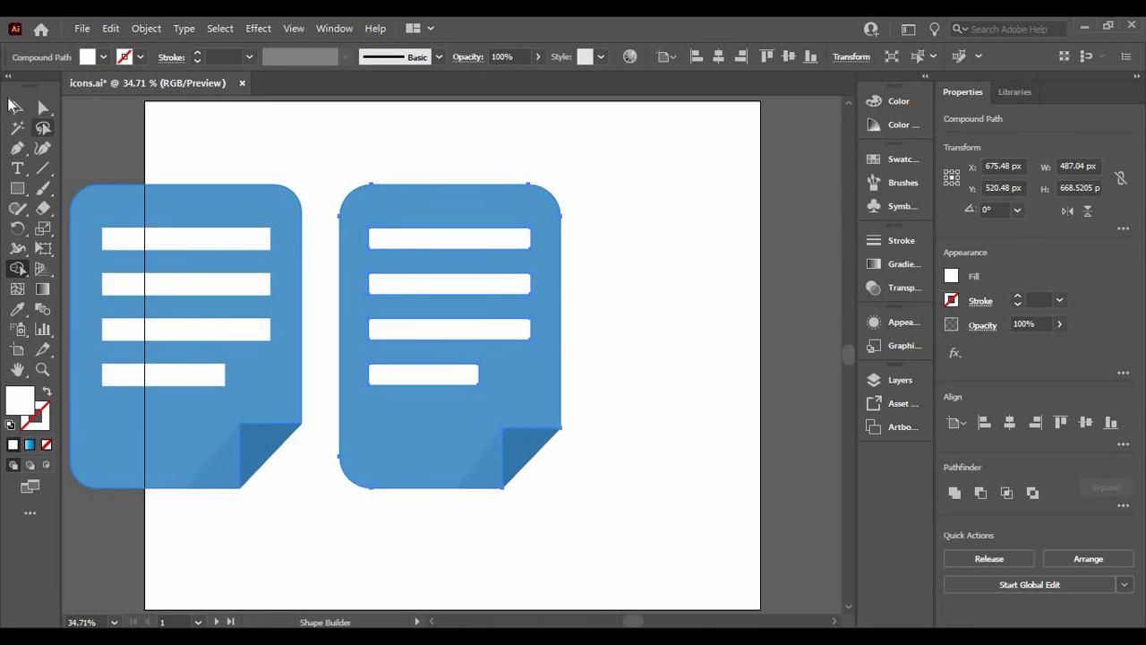
pyautogui.click(15, 107)
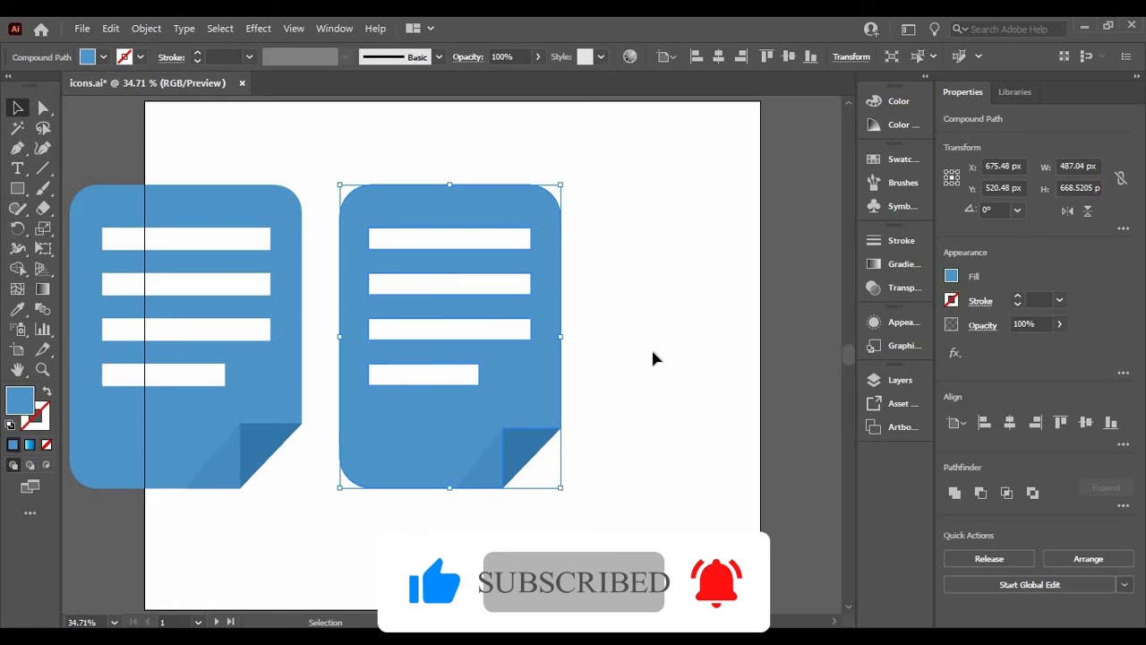
pyautogui.click(617, 385)
# Group the new page, its folded corner and the shadow triangle into one icon.
pyautogui.click(525, 440)
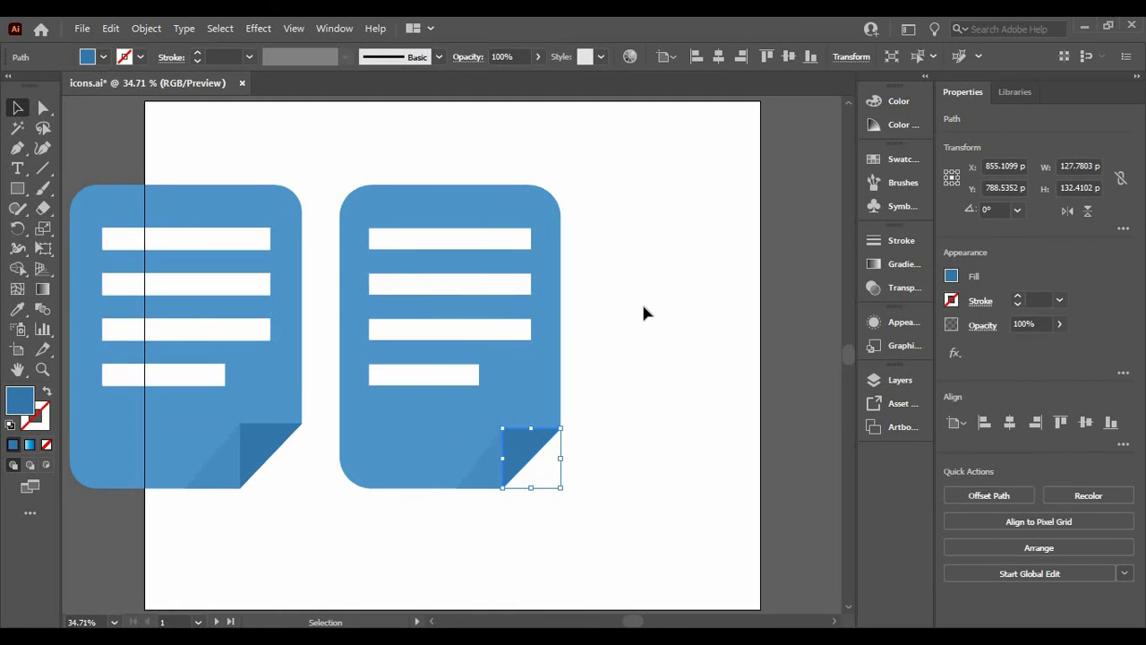
pyautogui.click(363, 309)
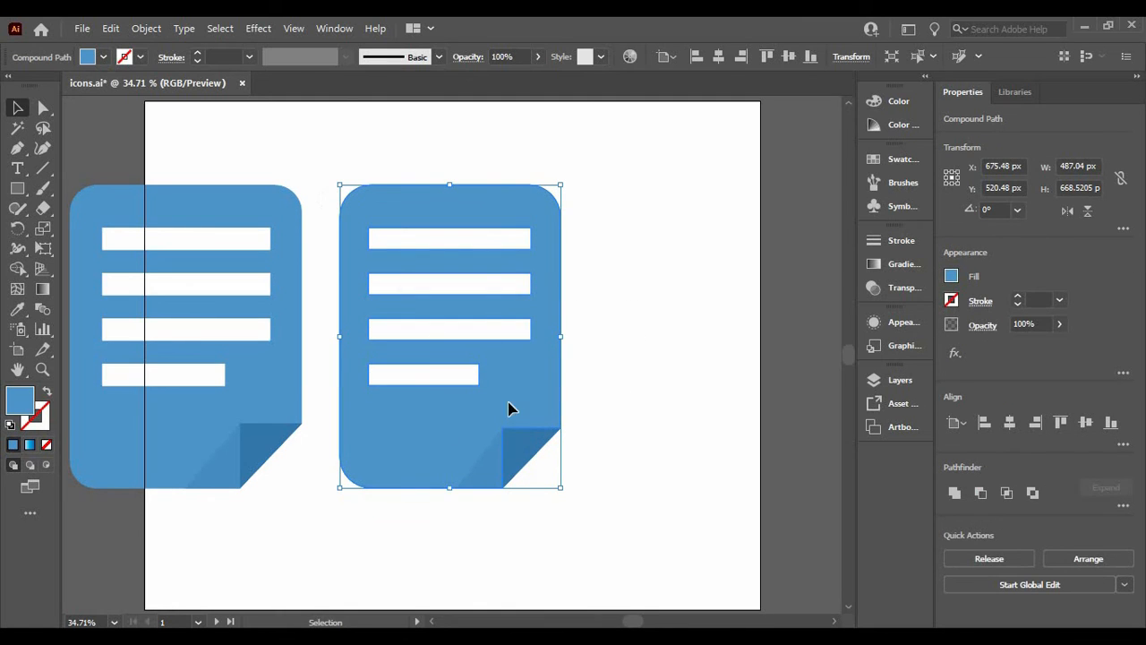
pyautogui.moveTo(580, 491); pyautogui.dragTo(583, 496)
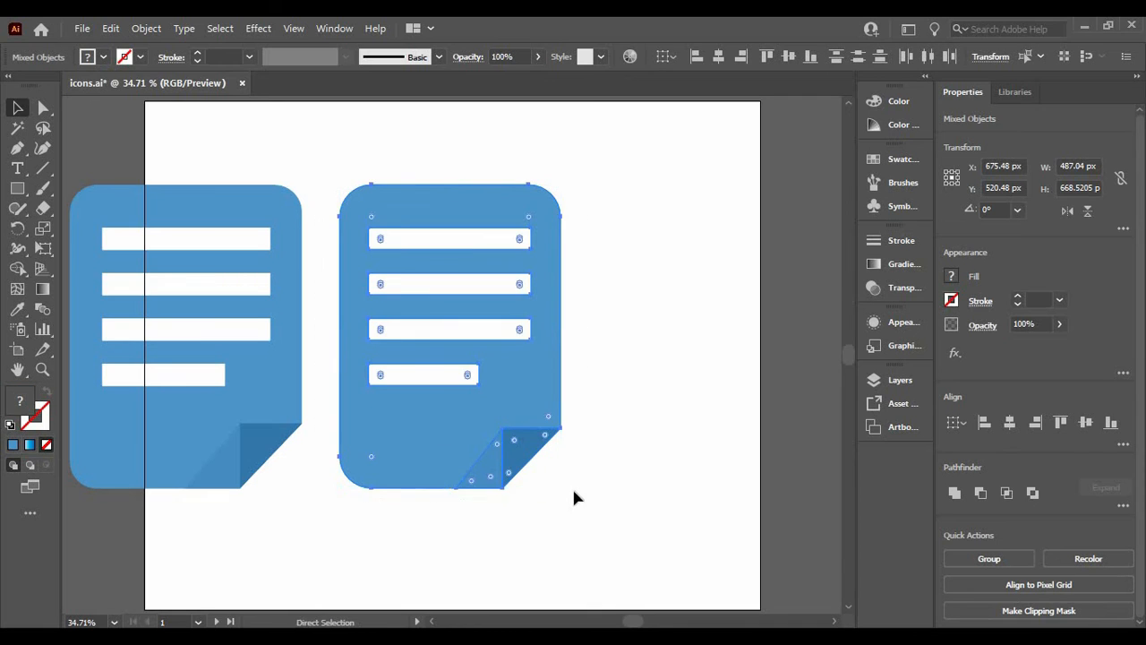
pyautogui.rightClick(430, 388)
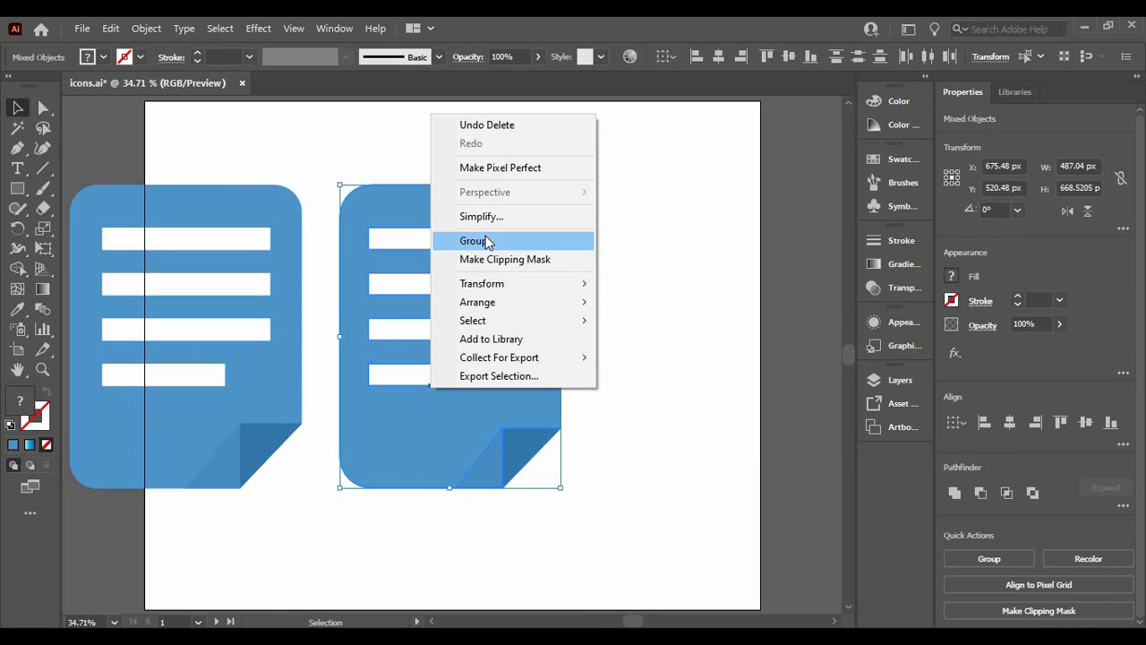
pyautogui.click(490, 242)
pyautogui.click(671, 311)
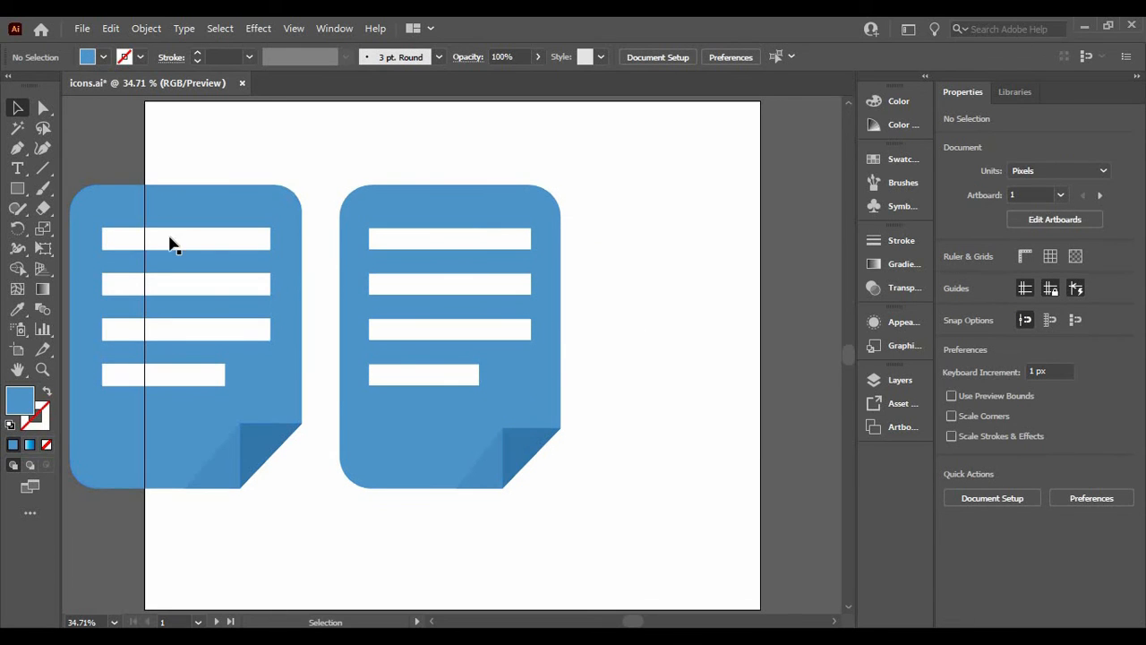
# Cut the four white text bars out of the reference icon's page with Shape Builder.
pyautogui.moveTo(97, 174); pyautogui.dragTo(231, 407)
pyautogui.moveTo(277, 468); pyautogui.dragTo(279, 469)
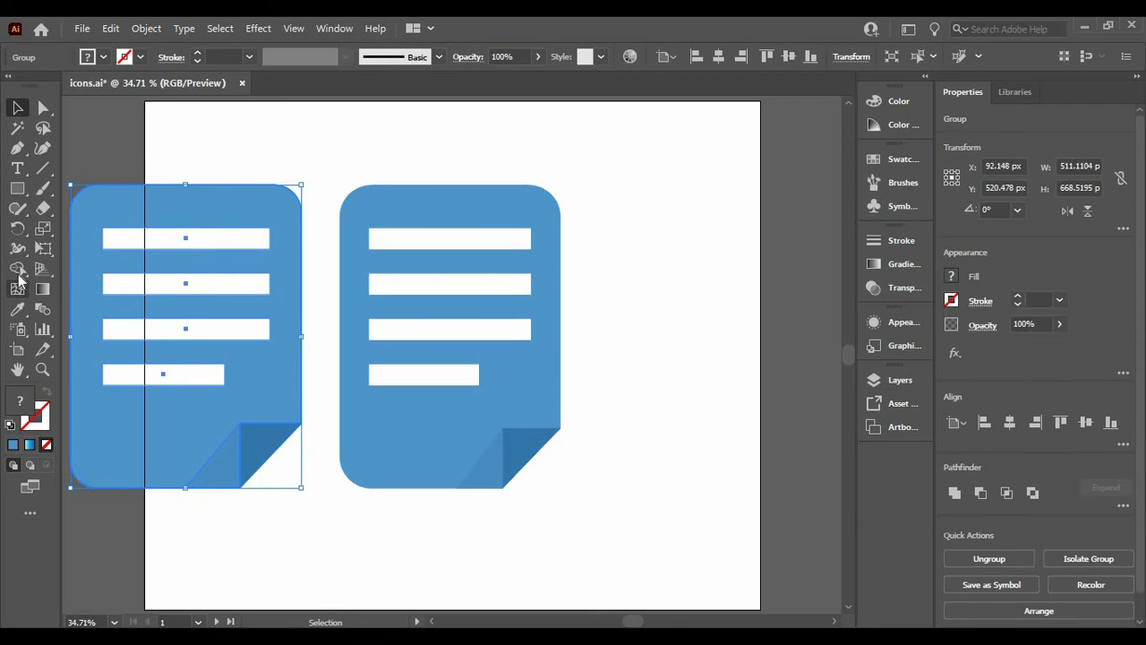
pyautogui.click(18, 271)
pyautogui.click(188, 247)
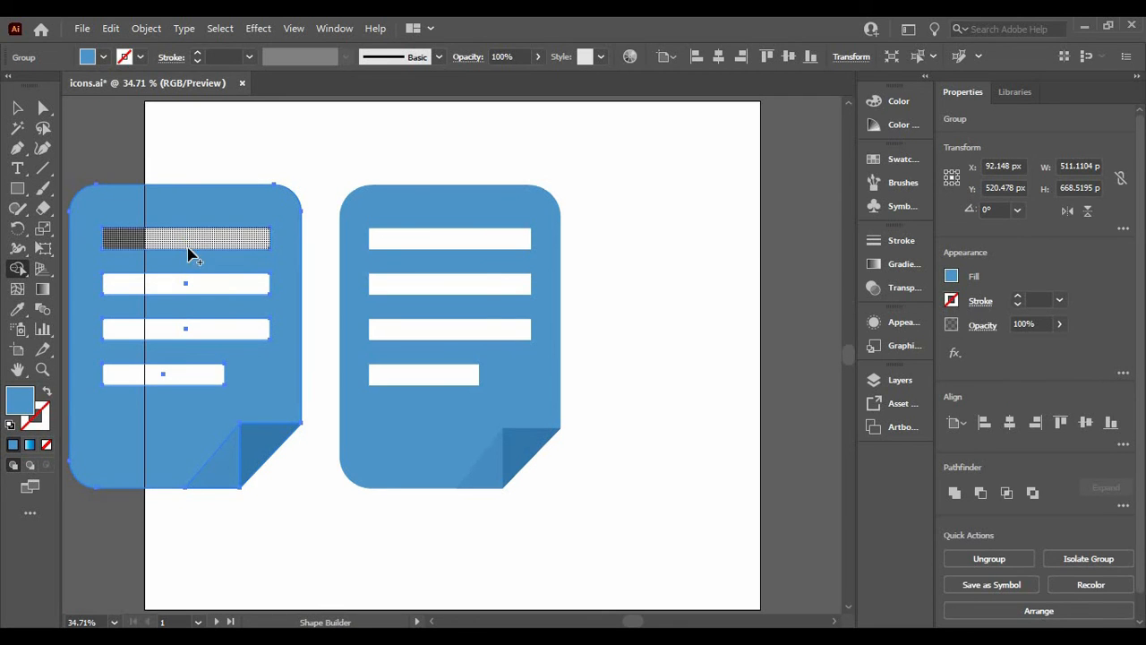
pyautogui.click(204, 286)
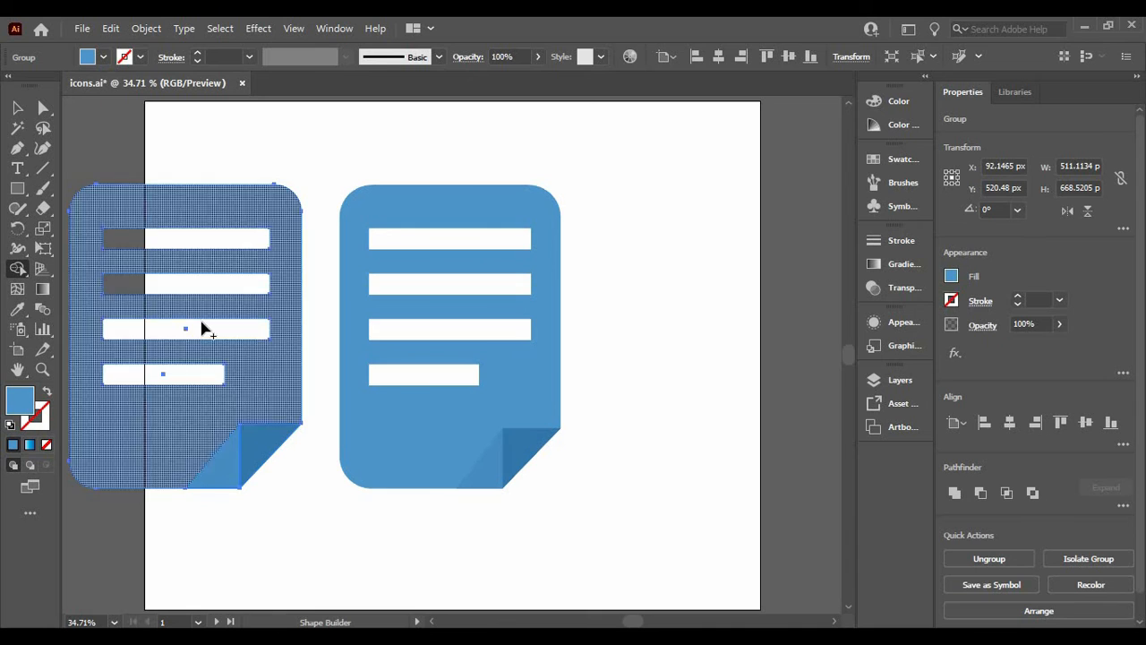
pyautogui.click(205, 329)
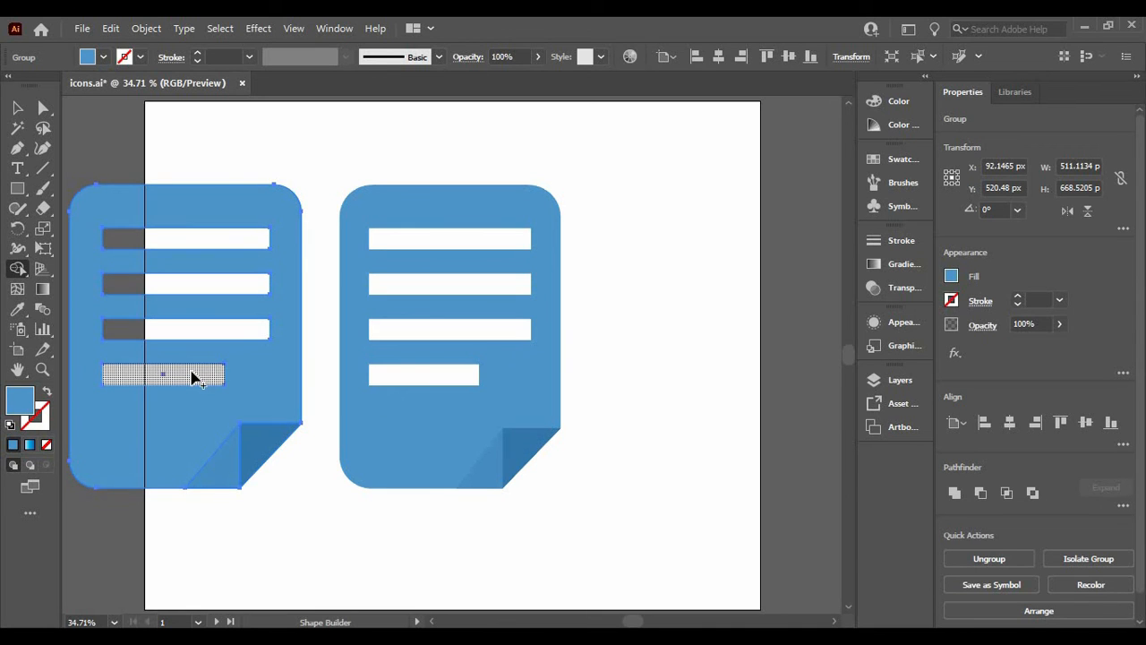
pyautogui.click(191, 376)
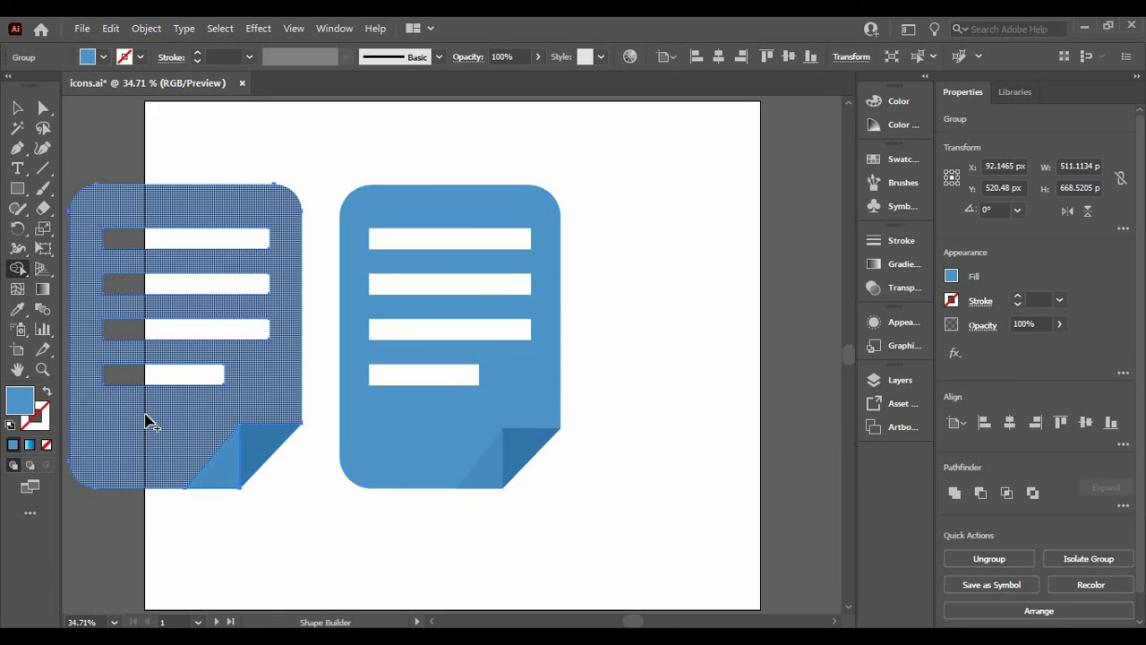
pyautogui.click(145, 417)
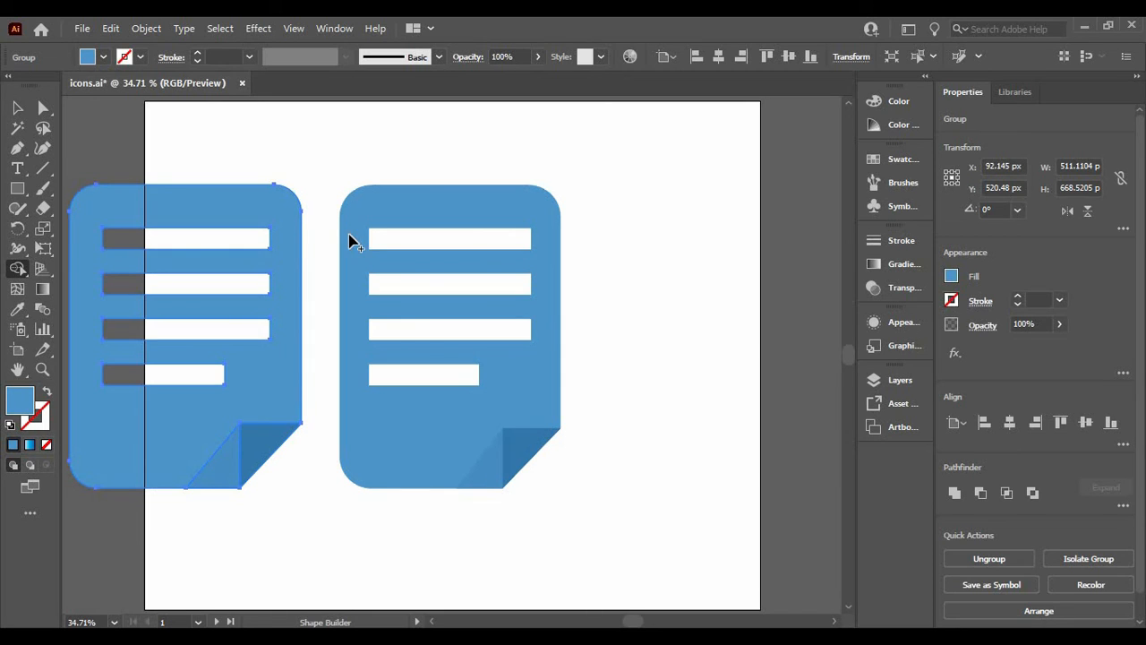
pyautogui.click(16, 109)
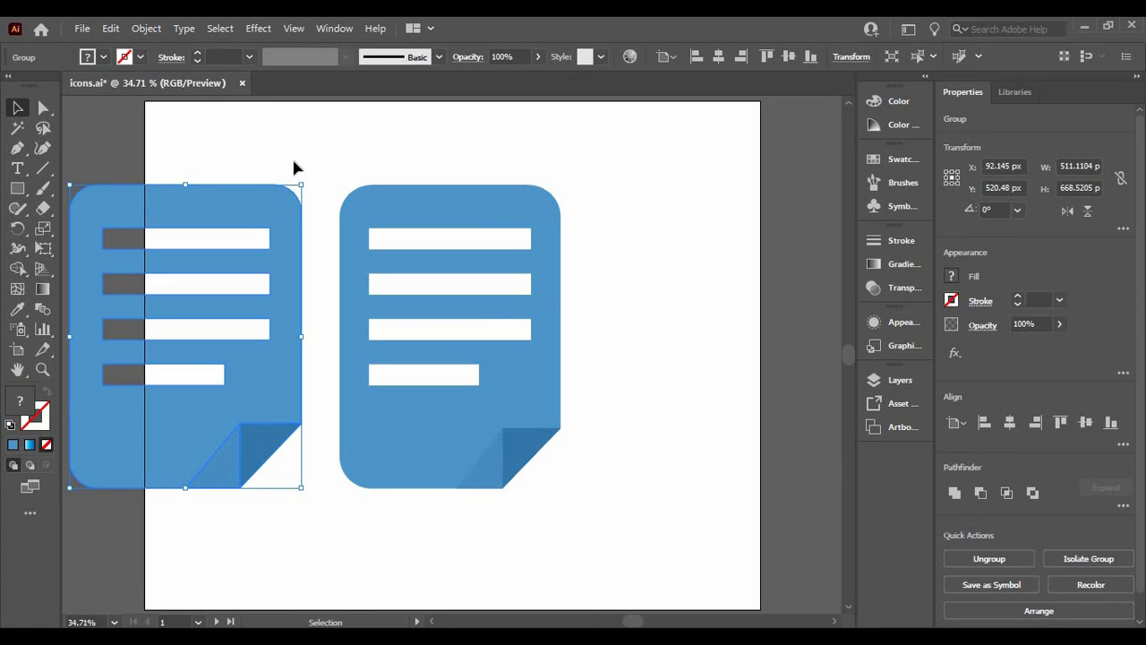
pyautogui.click(291, 159)
# Move both document icons together fully onto the artboard, centred at about X 675 px, Y 552 px.
pyautogui.moveTo(296, 164); pyautogui.dragTo(587, 471)
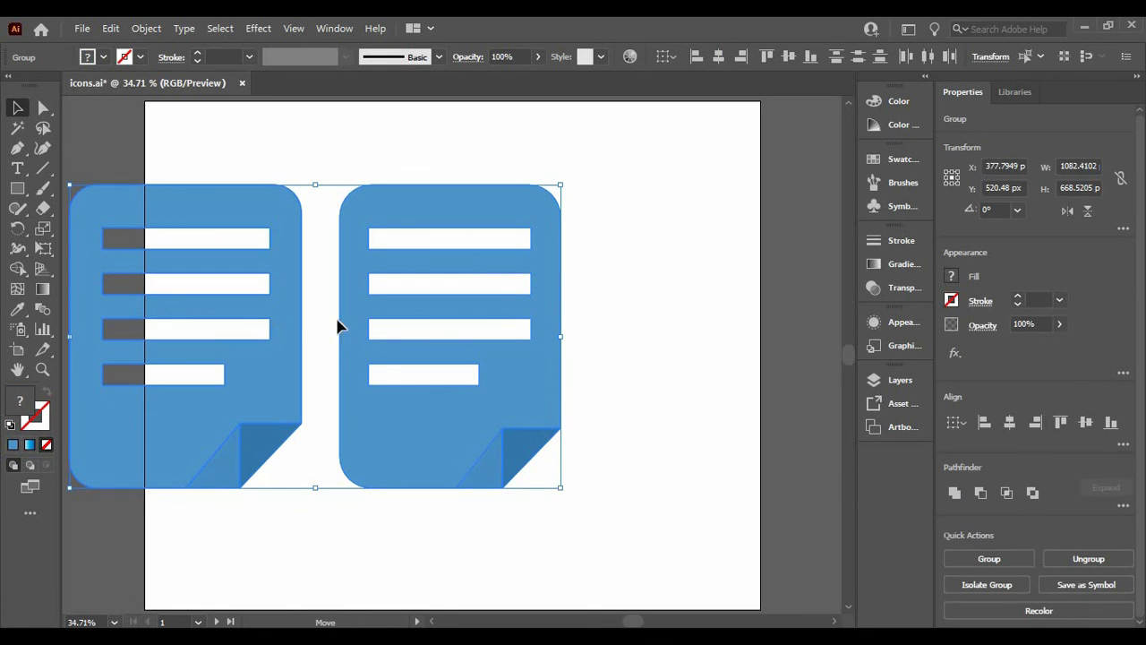
pyautogui.moveTo(261, 311); pyautogui.dragTo(399, 326)
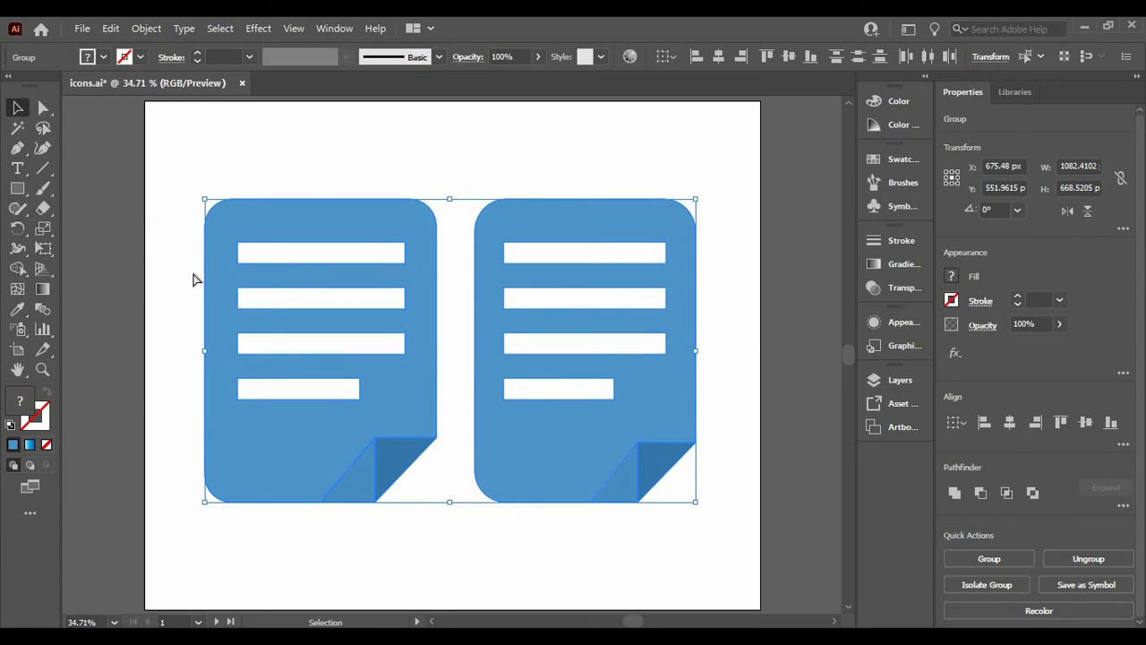
pyautogui.hotkey('ctrl', 'g')
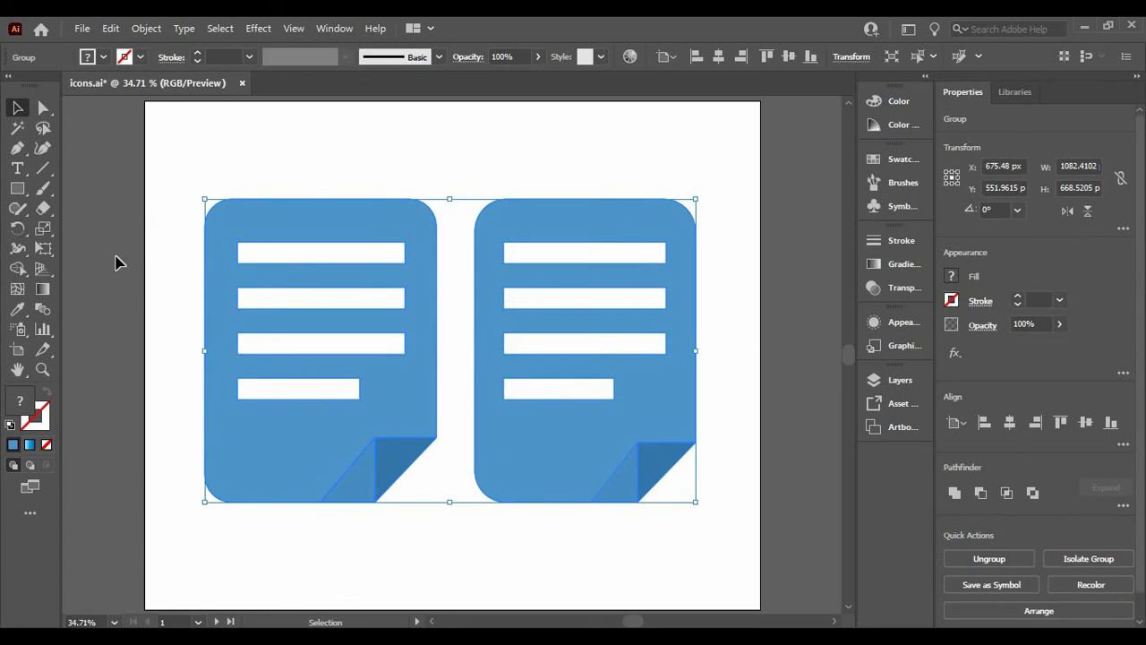
# Draw a blue rectangle about 1343 by 785 px across the artboard, covering both document icons.
pyautogui.click(21, 190)
pyautogui.moveTo(152, 158)
pyautogui.mouseDown()
pyautogui.moveTo(243, 299)
pyautogui.moveTo(526, 520)
pyautogui.moveTo(760, 513)
pyautogui.mouseUp()
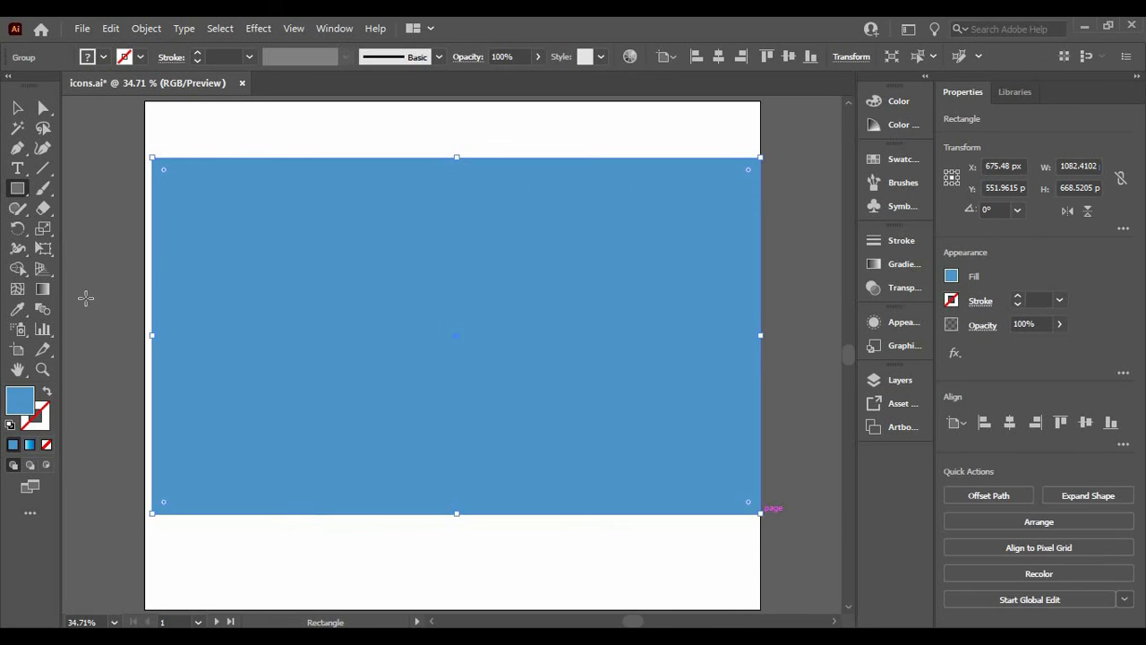
pyautogui.click(17, 107)
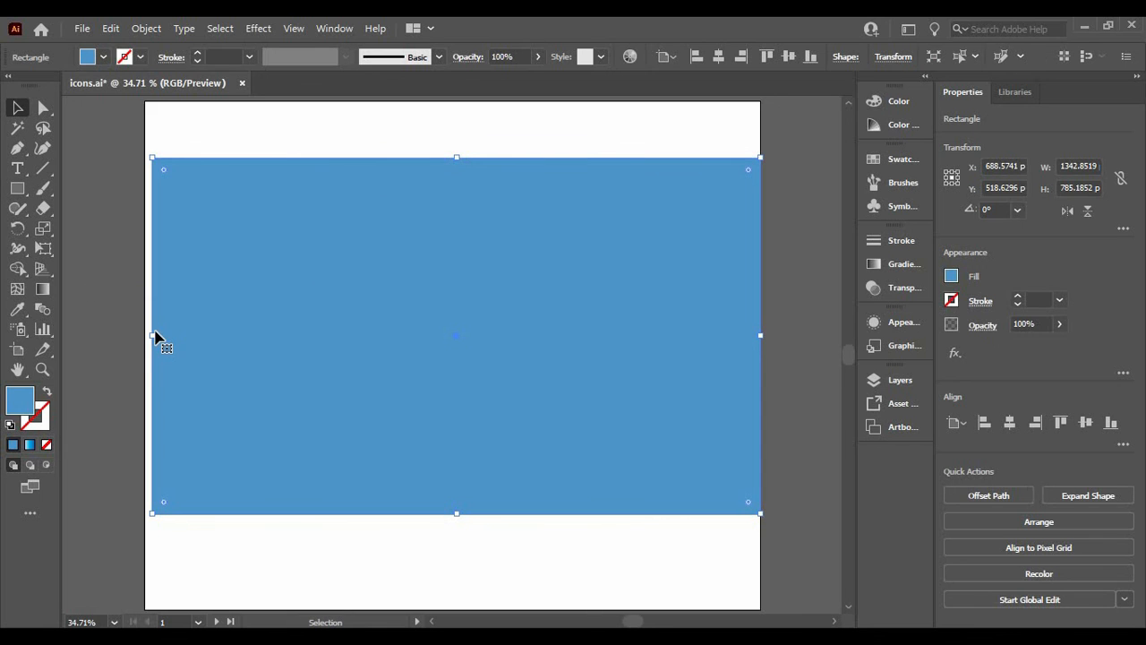
# Widen the blue rectangle to 1360 px, spanning the artboard's full width, and send it behind both document icons.
pyautogui.moveTo(145, 336); pyautogui.dragTo(136, 322)
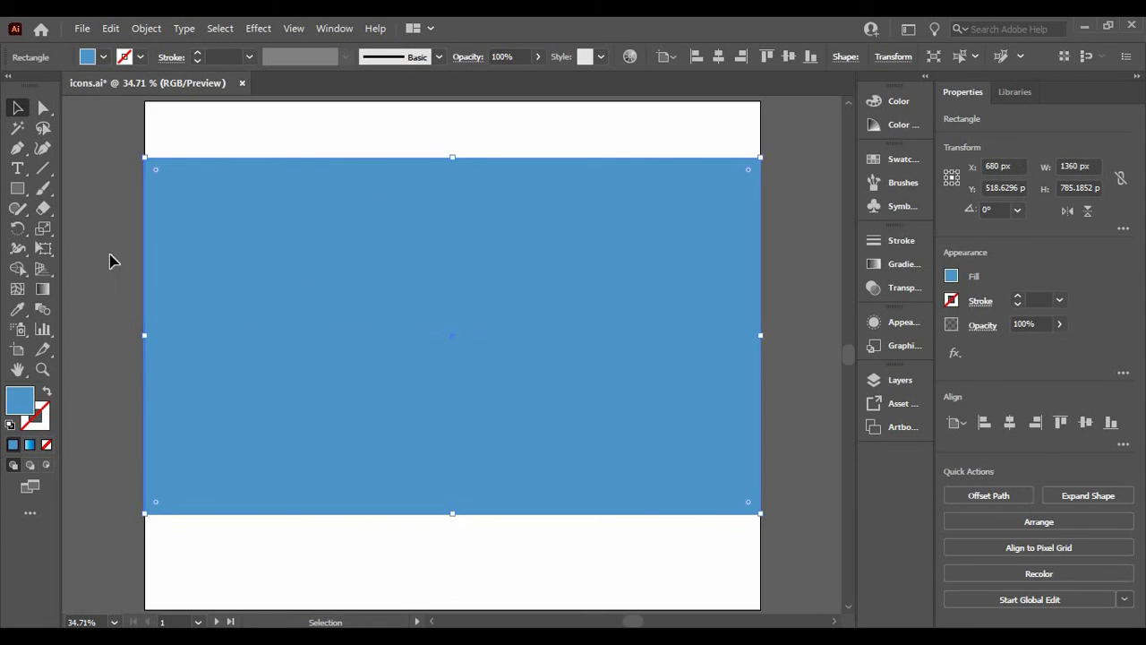
pyautogui.click(110, 258)
pyautogui.rightClick(287, 279)
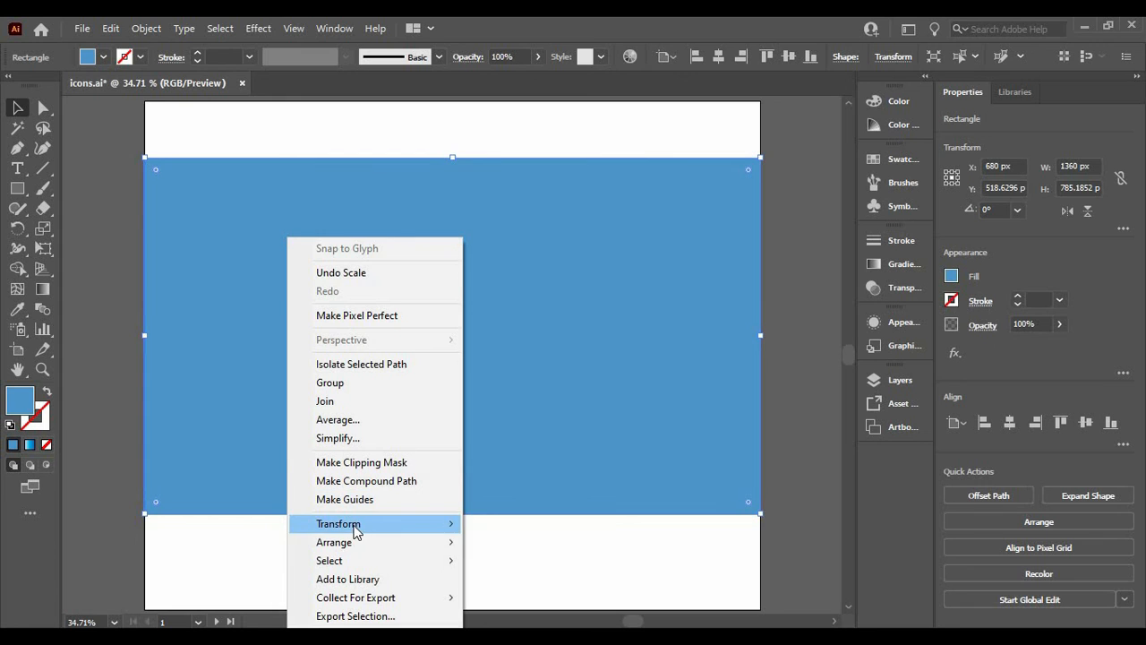
pyautogui.moveTo(369, 542)
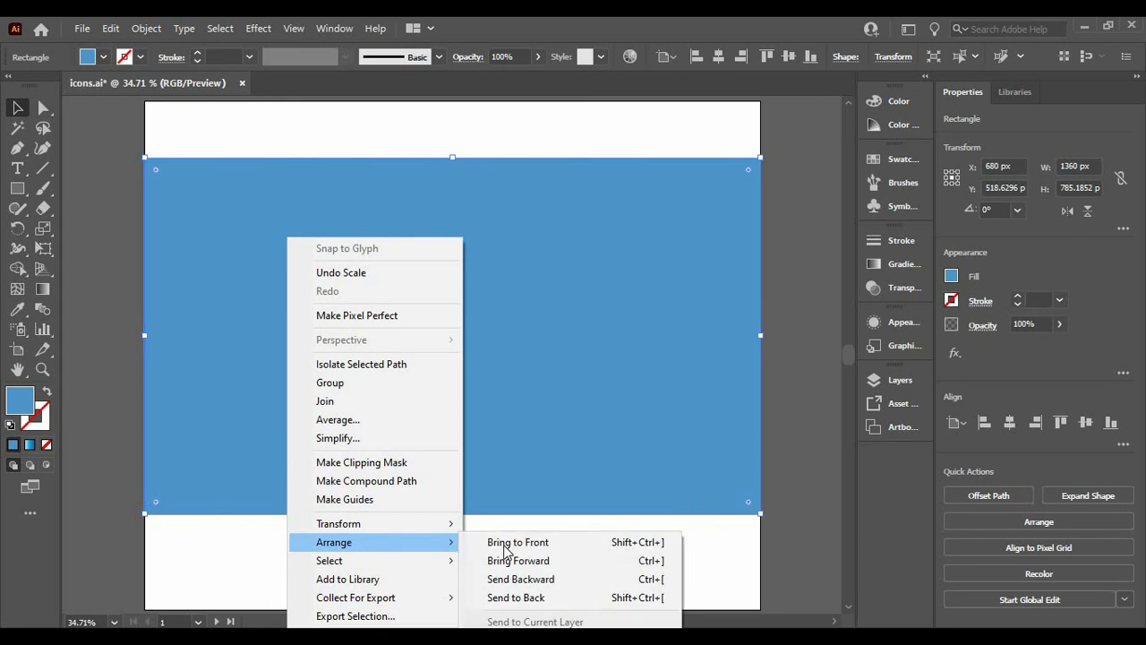
pyautogui.click(525, 598)
pyautogui.click(108, 224)
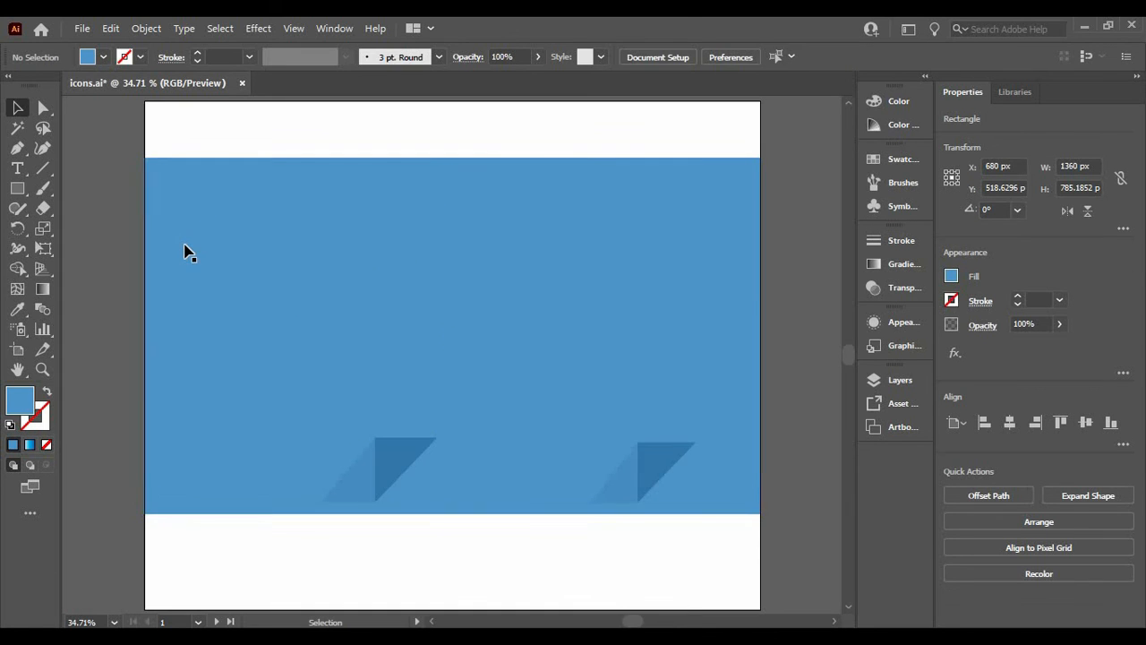
# Recolour the background rectangle, testing red and green fills before filling it with black.
pyautogui.click(187, 250)
pyautogui.click(104, 57)
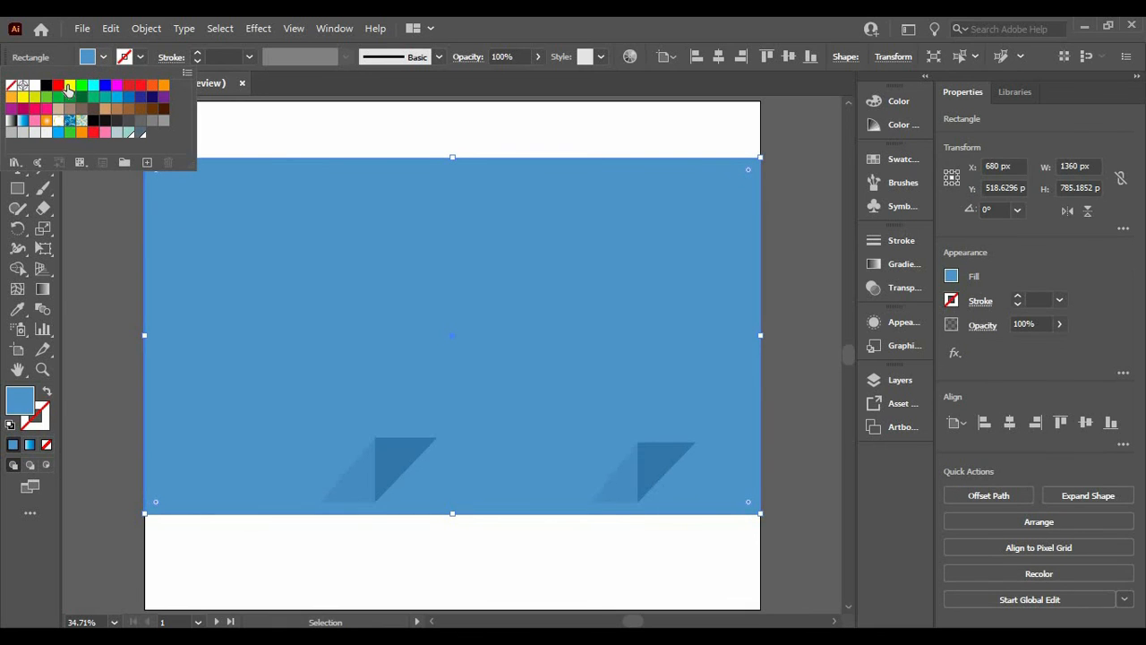
pyautogui.click(58, 85)
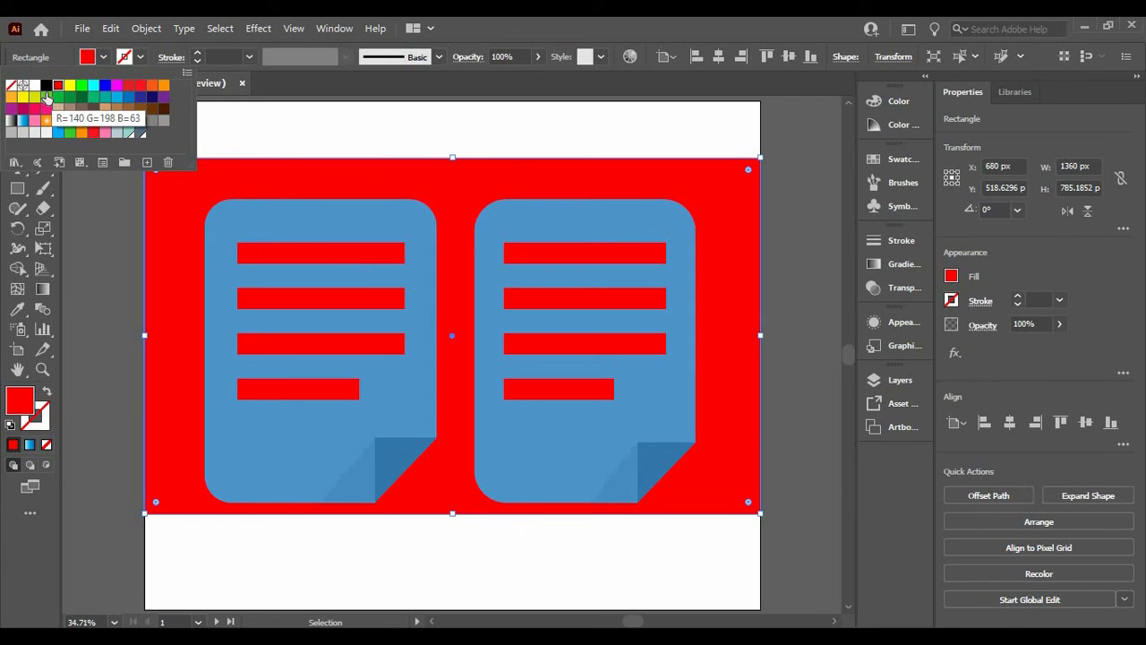
pyautogui.click(47, 96)
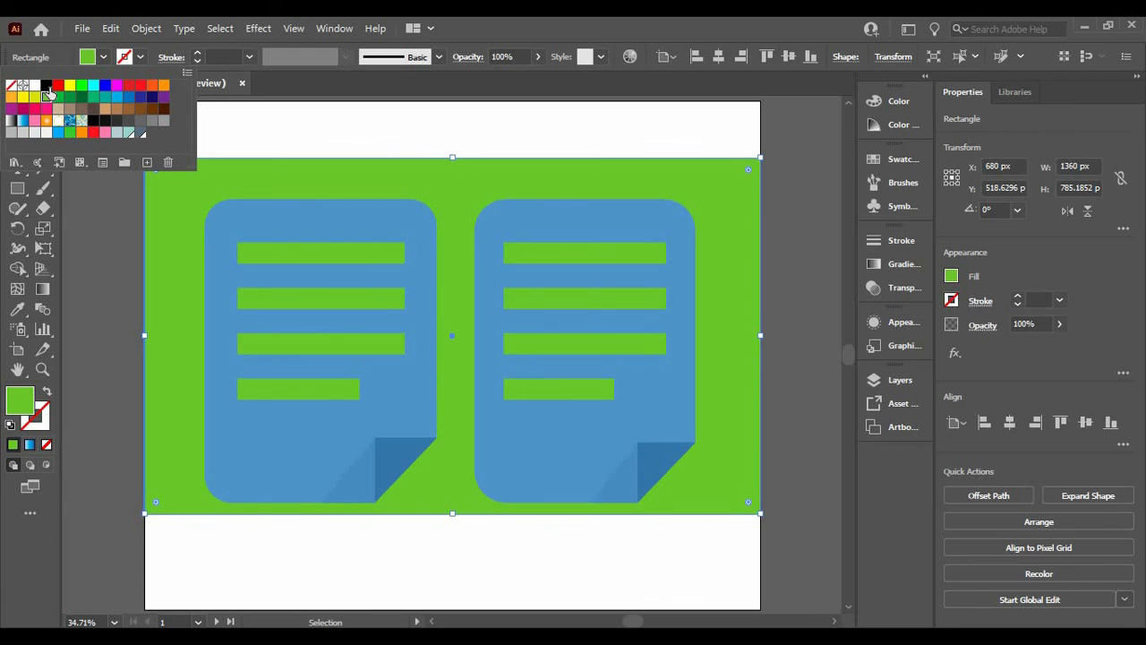
pyautogui.click(47, 85)
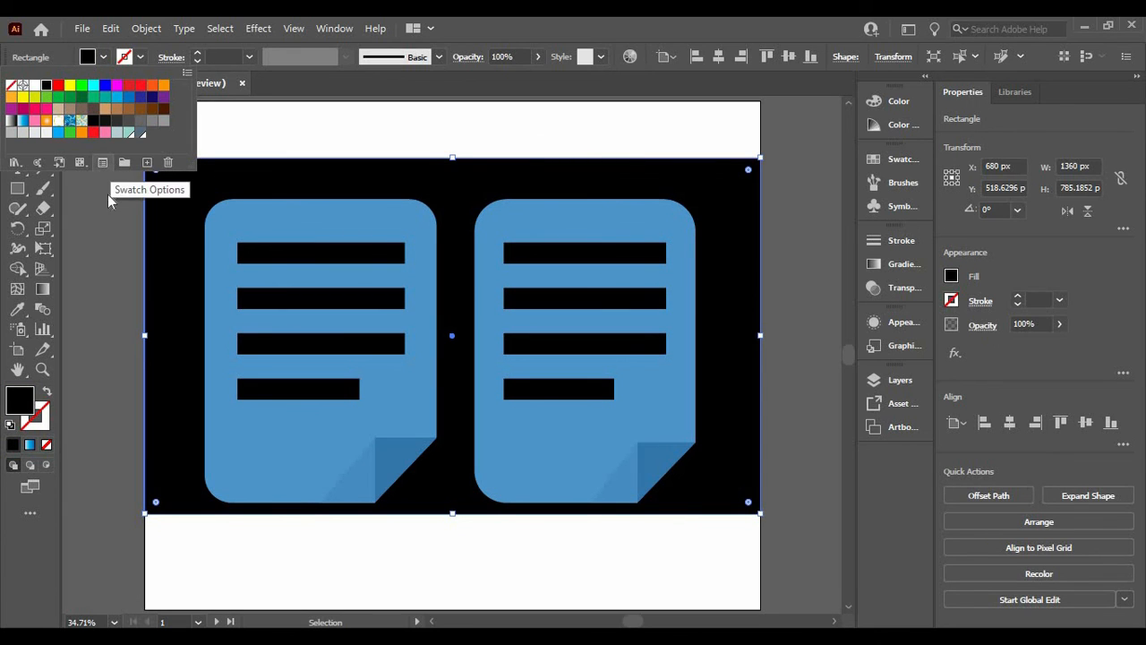
# Try dark grey, lighter grey, medium grey and pale blue-grey fills on the background rectangle.
pyautogui.click(128, 121)
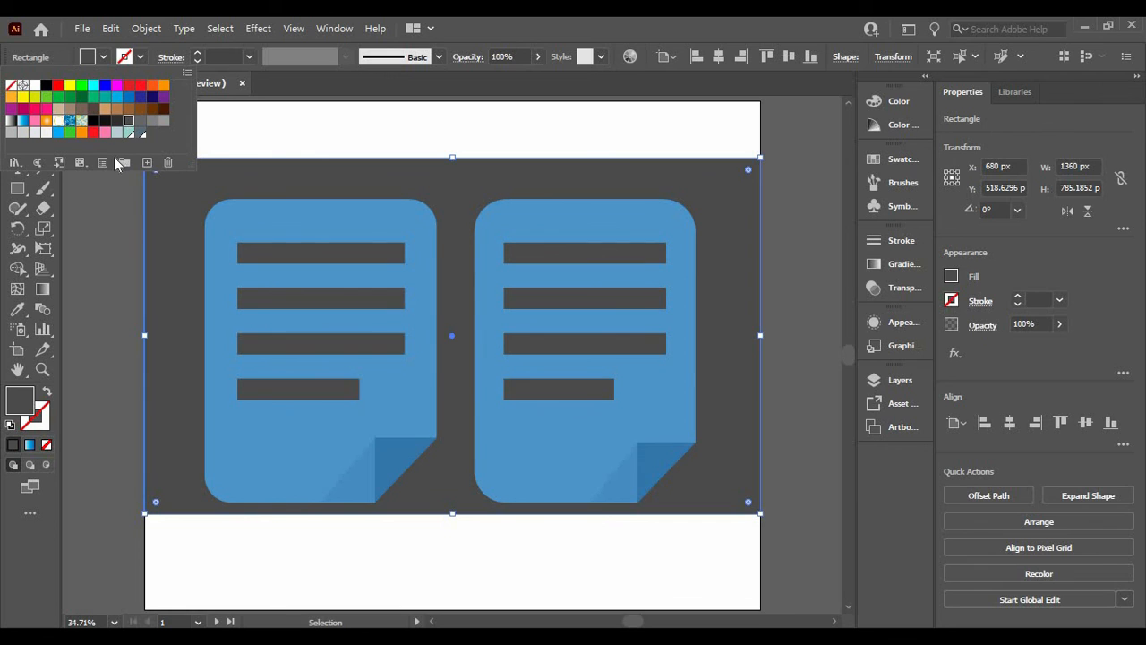
pyautogui.click(160, 122)
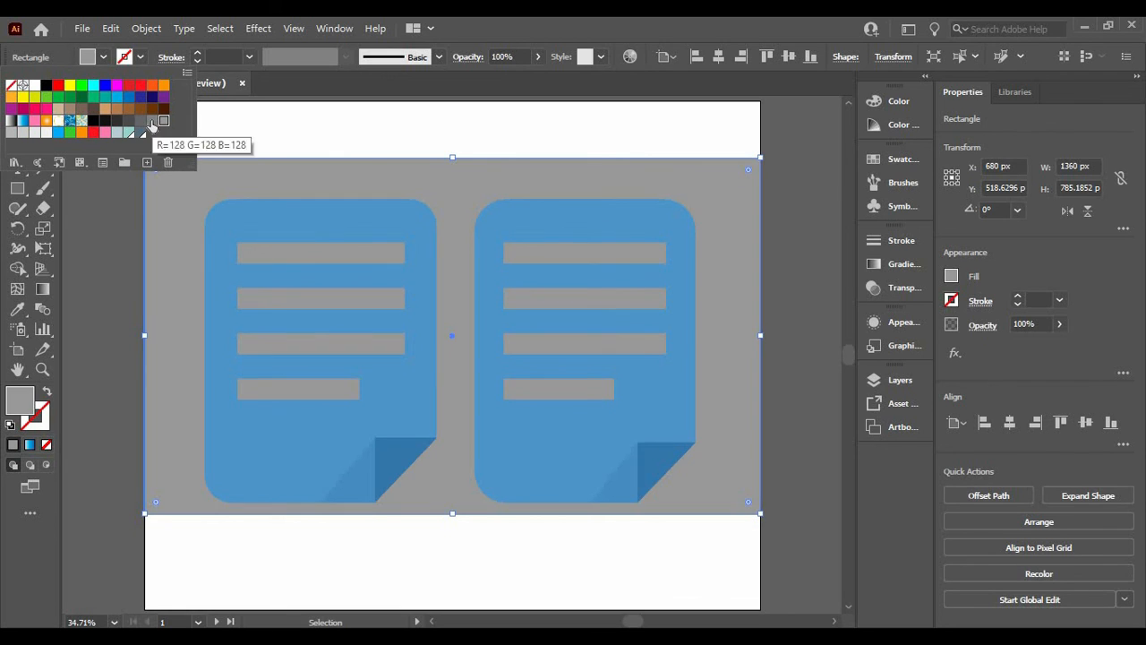
pyautogui.click(151, 121)
pyautogui.click(144, 128)
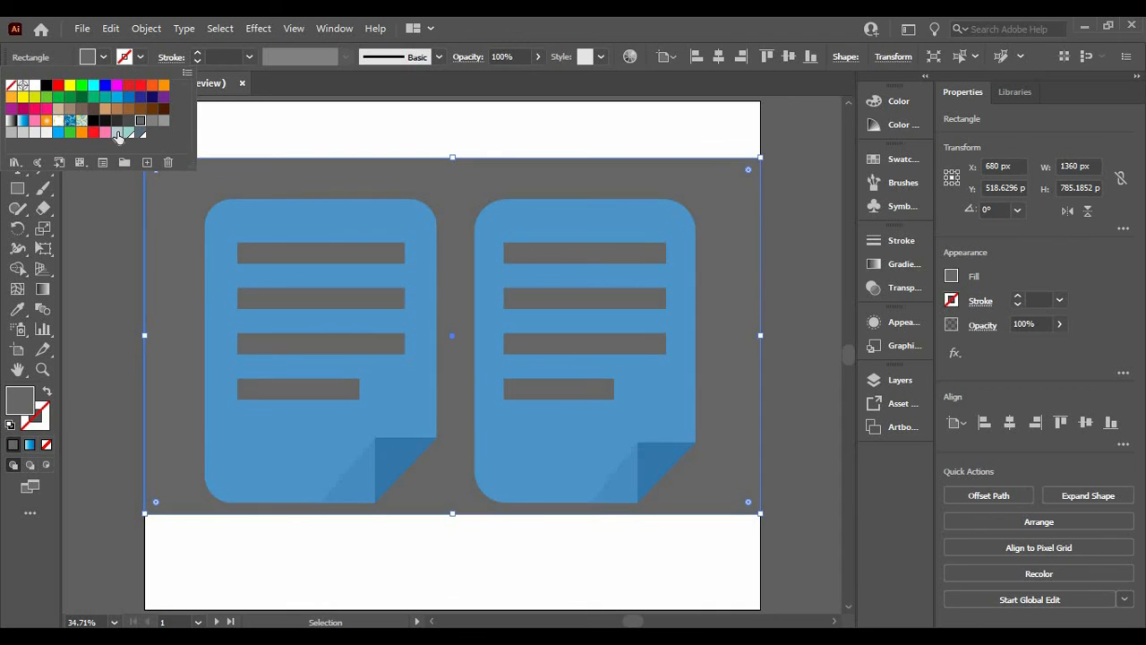
pyautogui.click(115, 132)
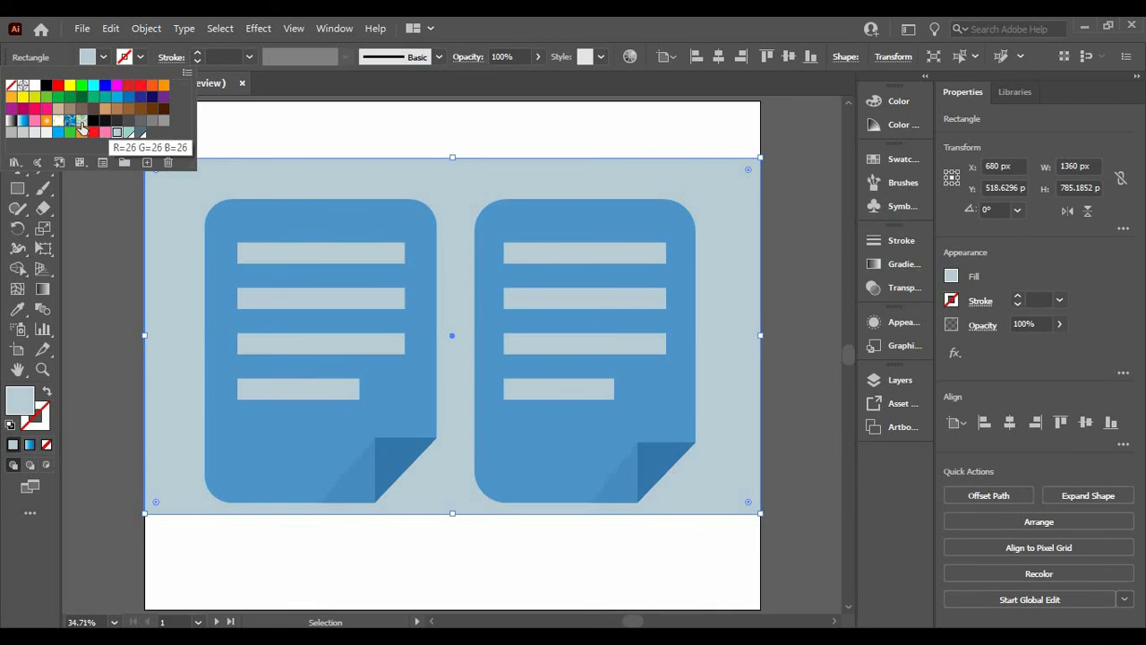
# Try near-white, light grey, mid-grey and yellow fills on the rectangle behind the icons.
pyautogui.click(43, 134)
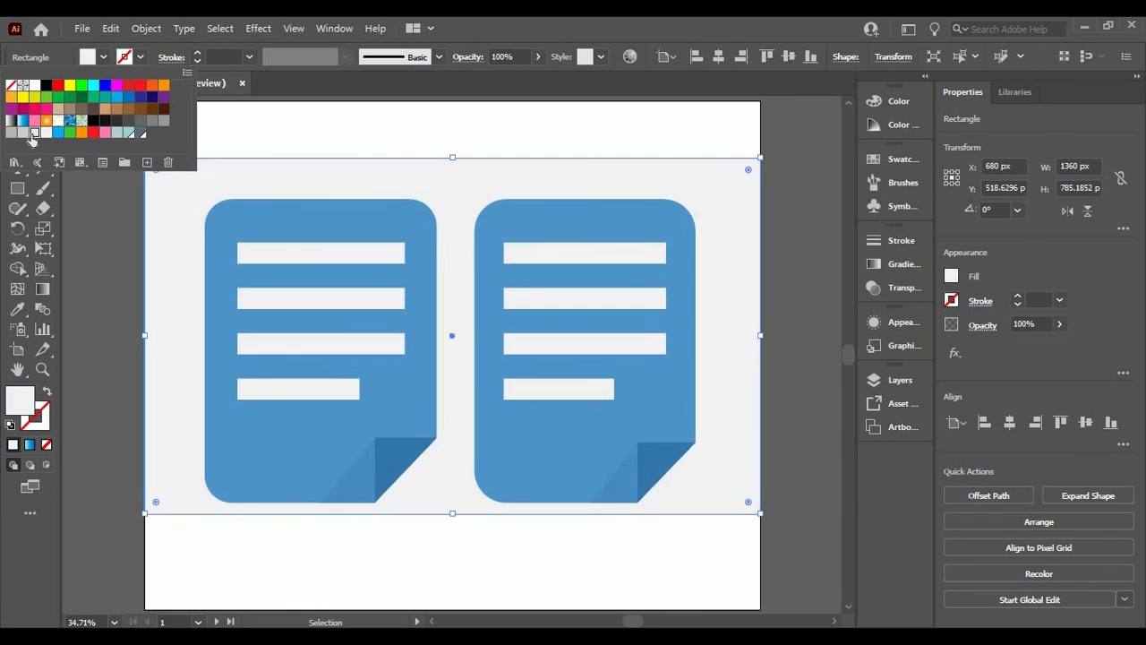
pyautogui.click(34, 133)
pyautogui.click(23, 145)
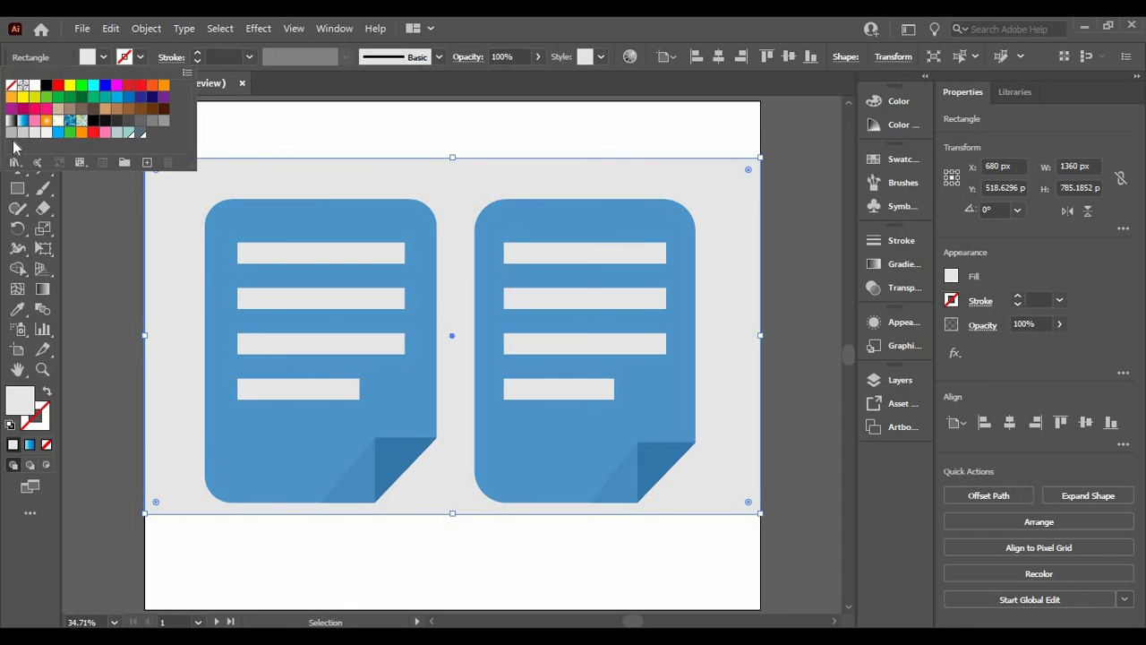
pyautogui.click(12, 134)
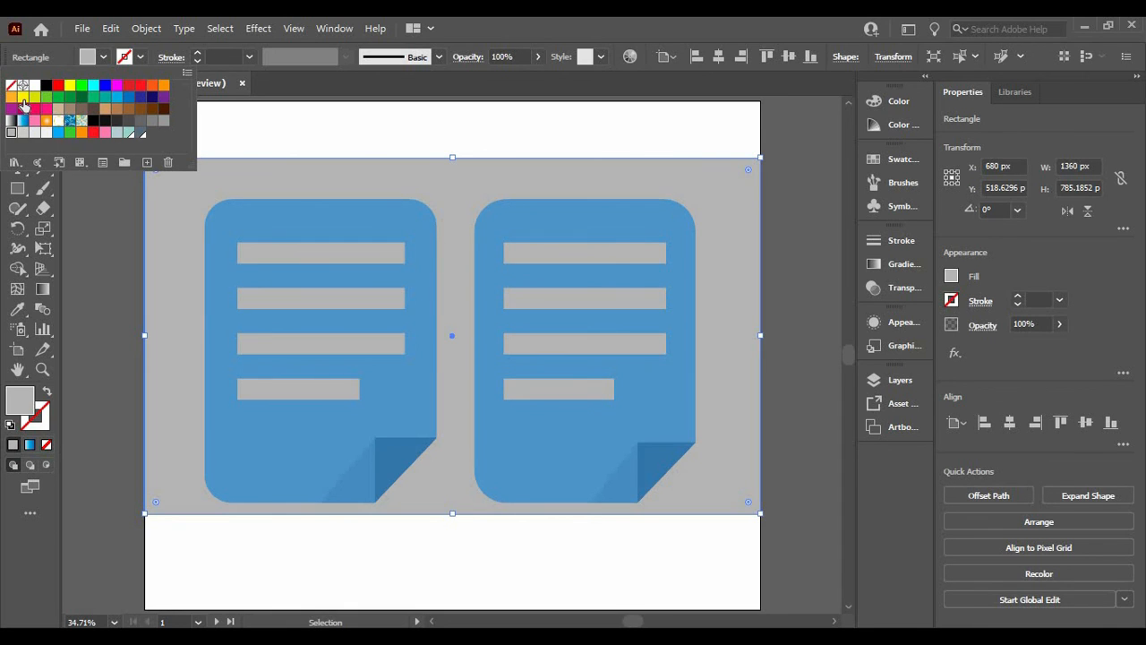
pyautogui.click(23, 99)
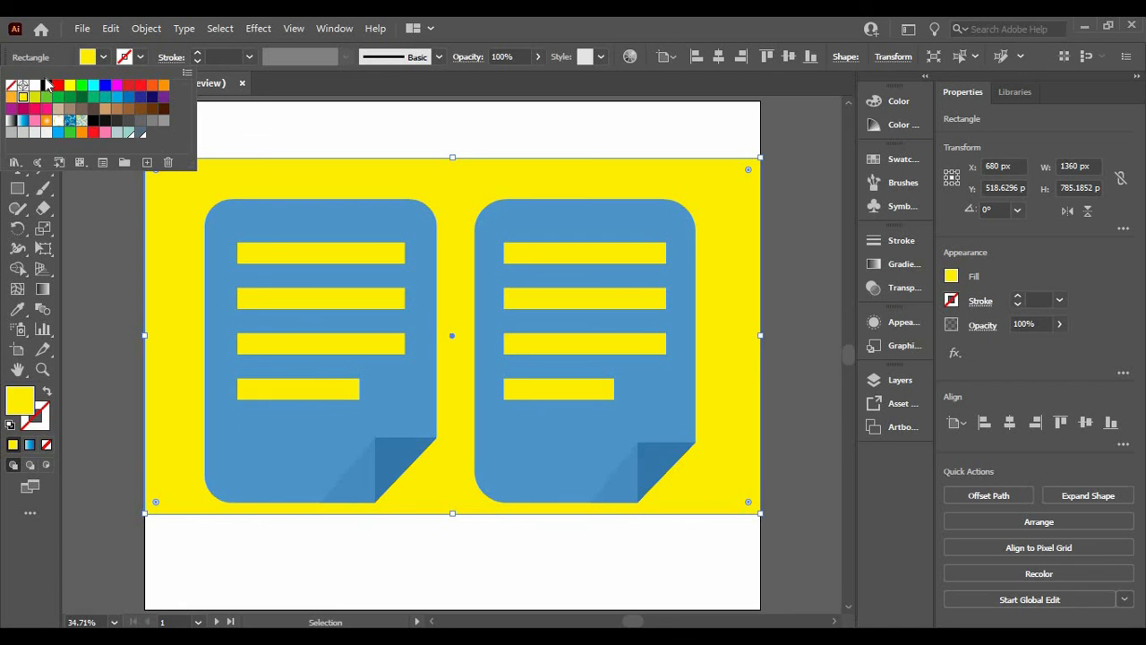
# Fill the background rectangle with black and deselect it.
pyautogui.click(44, 86)
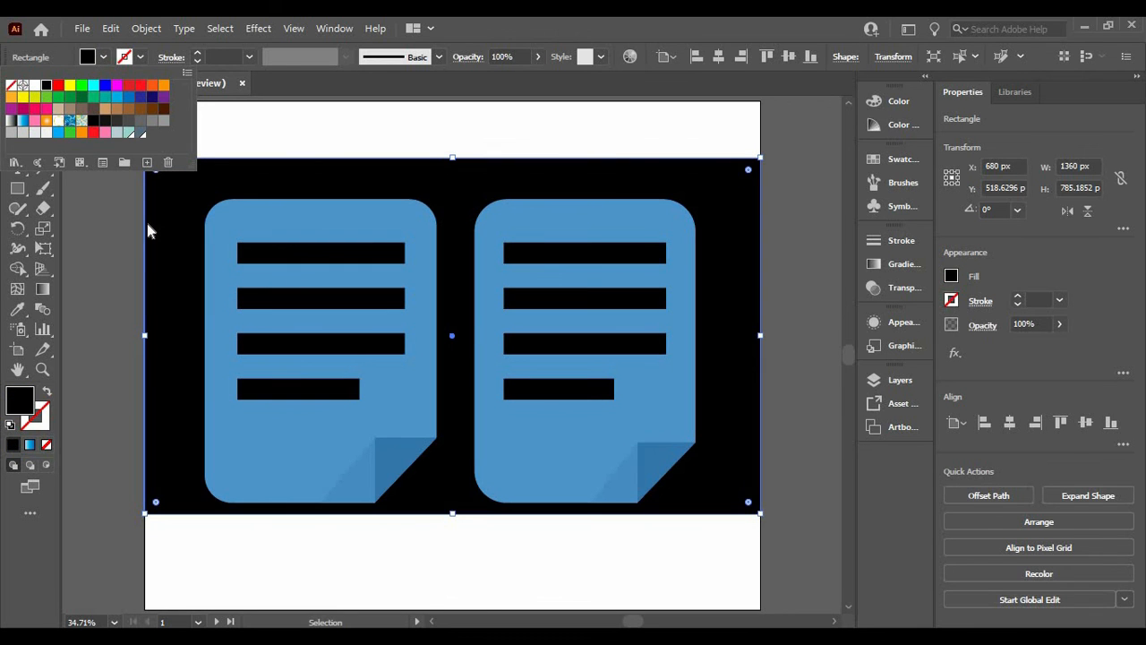
pyautogui.click(126, 252)
pyautogui.click(126, 251)
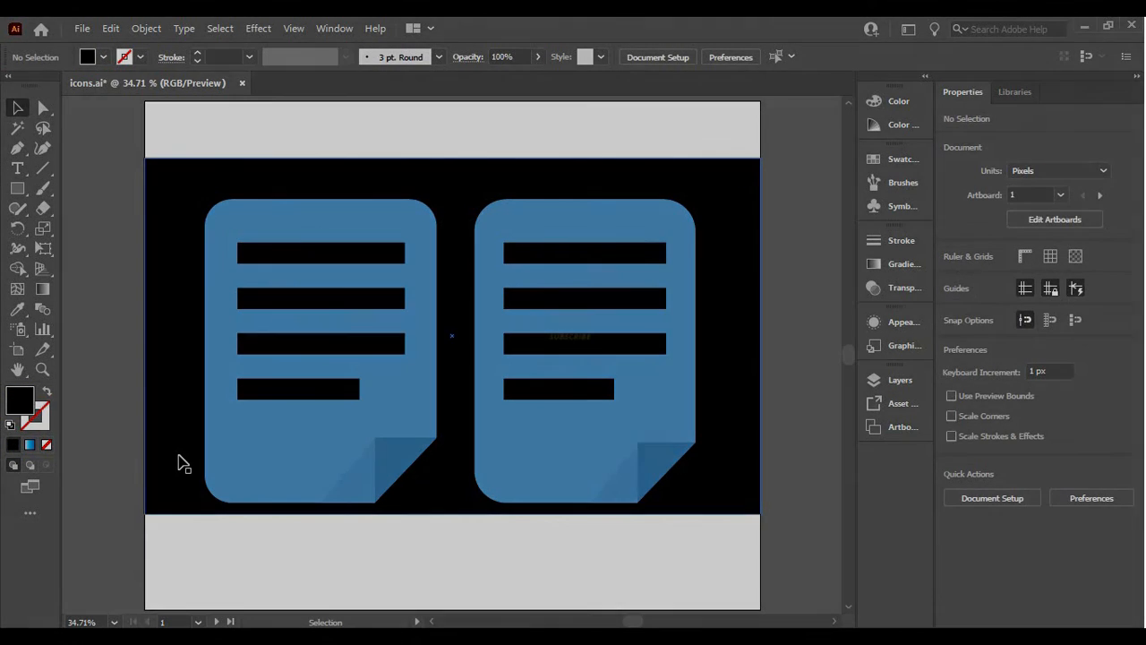